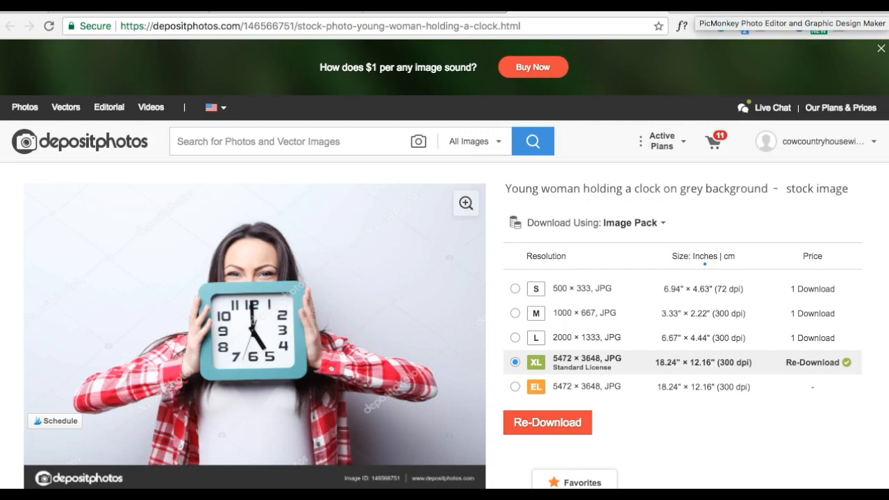
Switch to PicMonkey and open the saved images in My Hub to choose one for editing
click(743, 9)
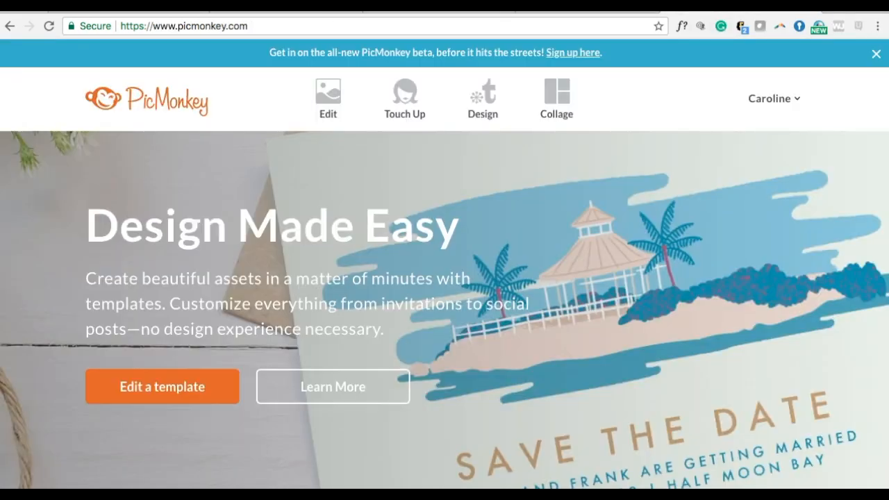
mouse_move(304, 106)
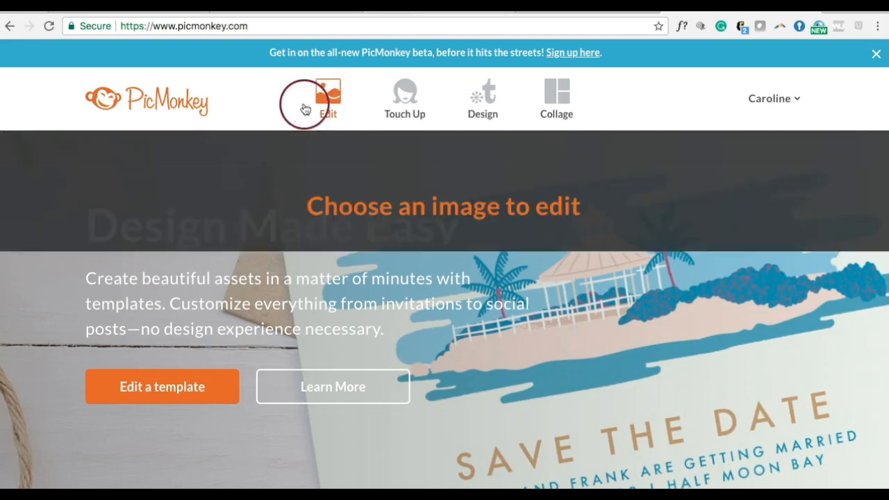
mouse_move(376, 77)
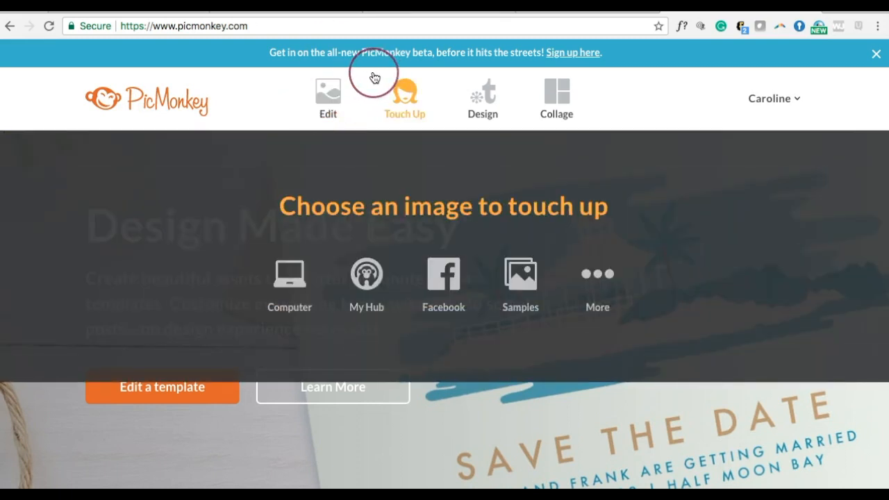
click(352, 80)
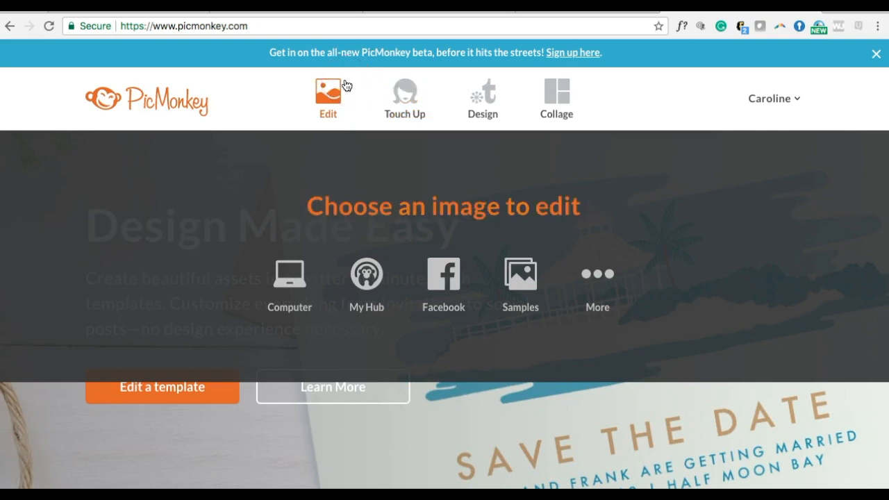
click(359, 287)
click(360, 283)
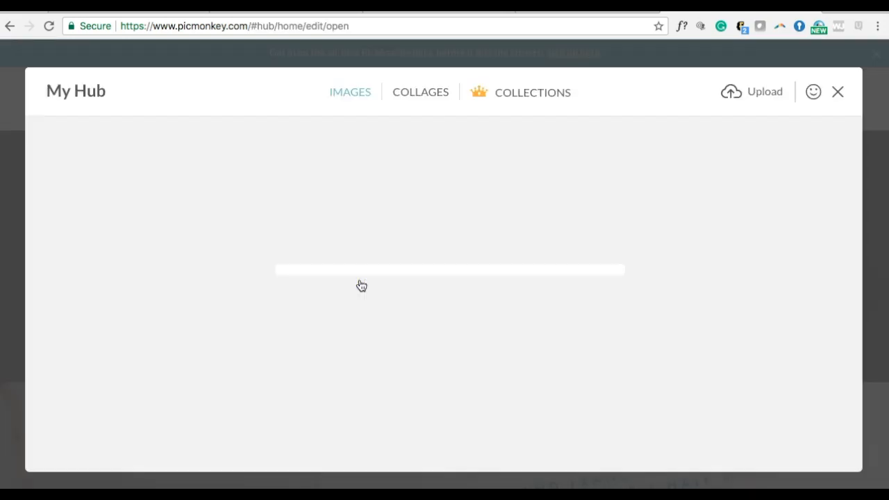
click(357, 143)
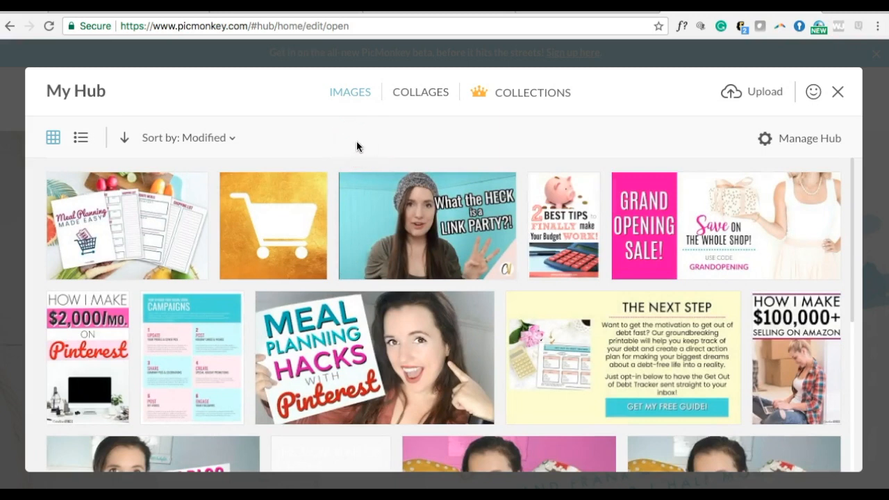
Open the saved "How I Make $100,000+ Selling on Amazon" pin from the Hub images in the editor
click(551, 187)
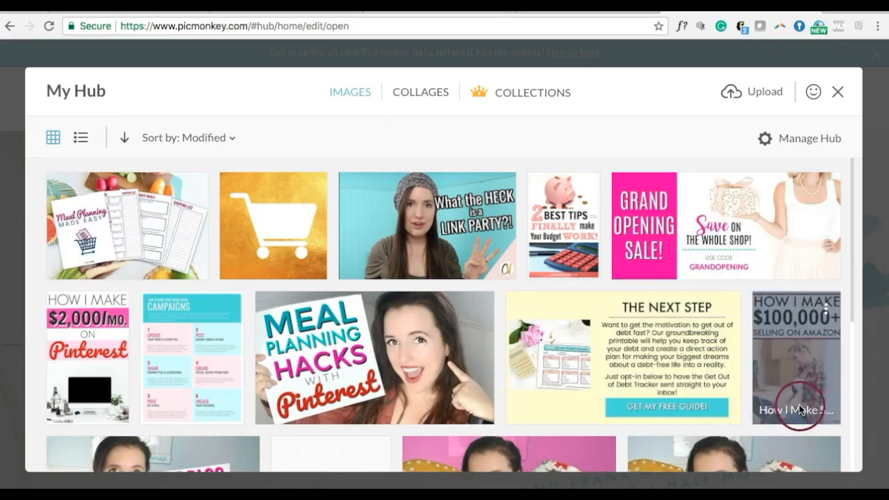
scroll(777, 350, down, 2)
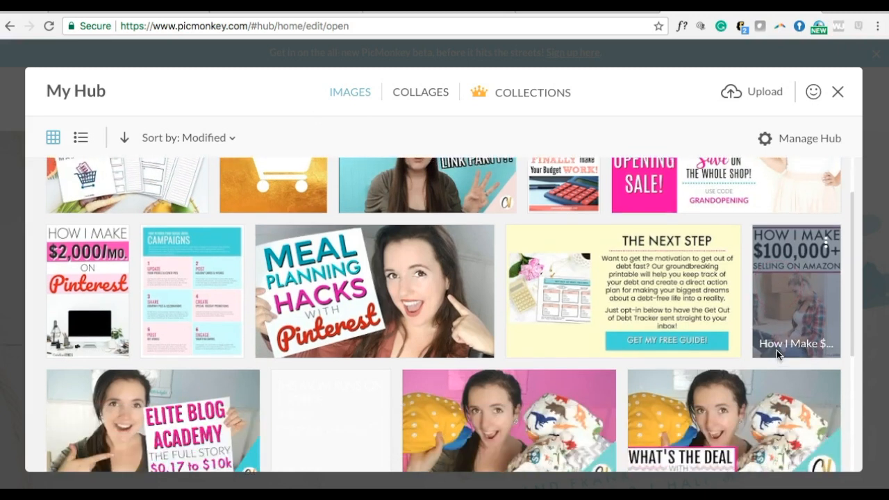
click(771, 295)
click(366, 448)
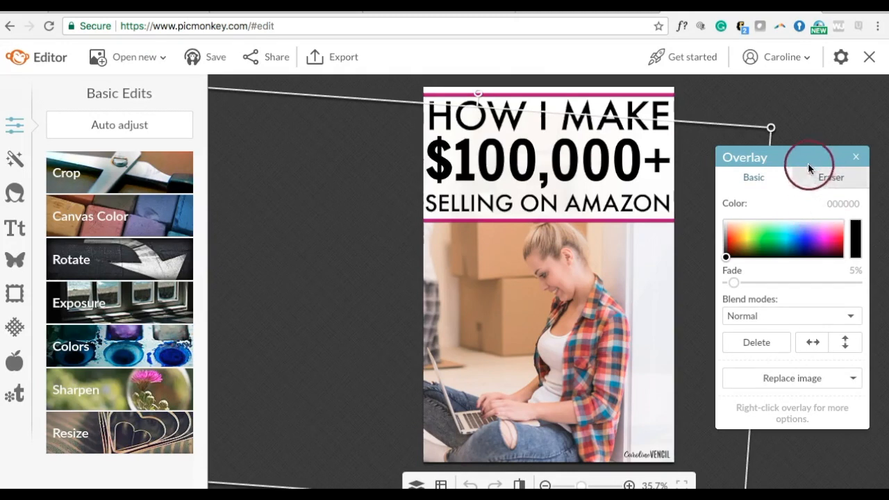
Delete the old background photo overlays beneath the title banner
click(779, 98)
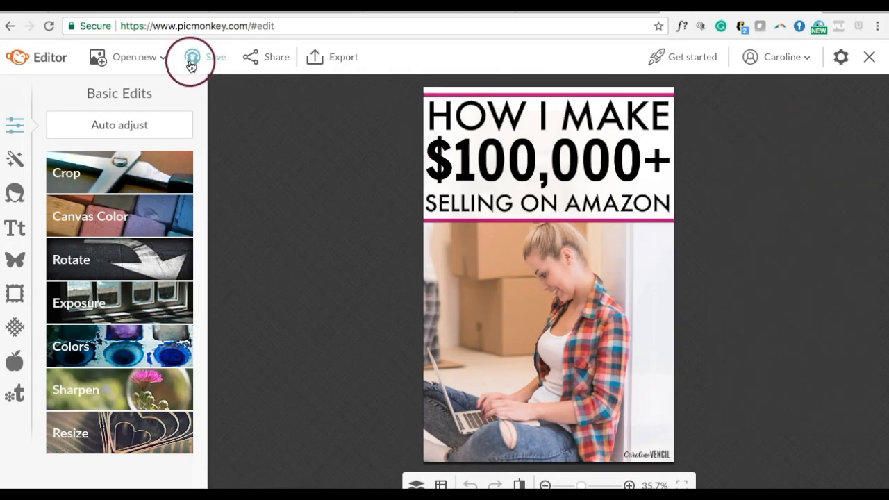
click(606, 338)
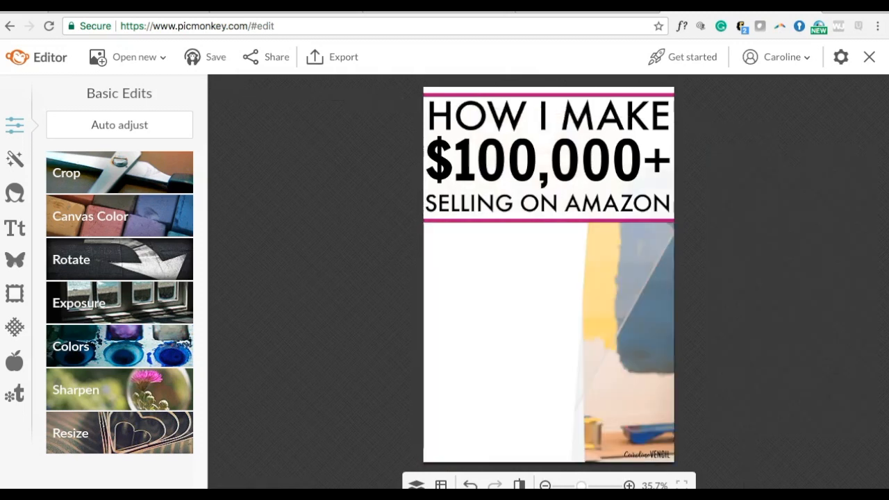
click(606, 314)
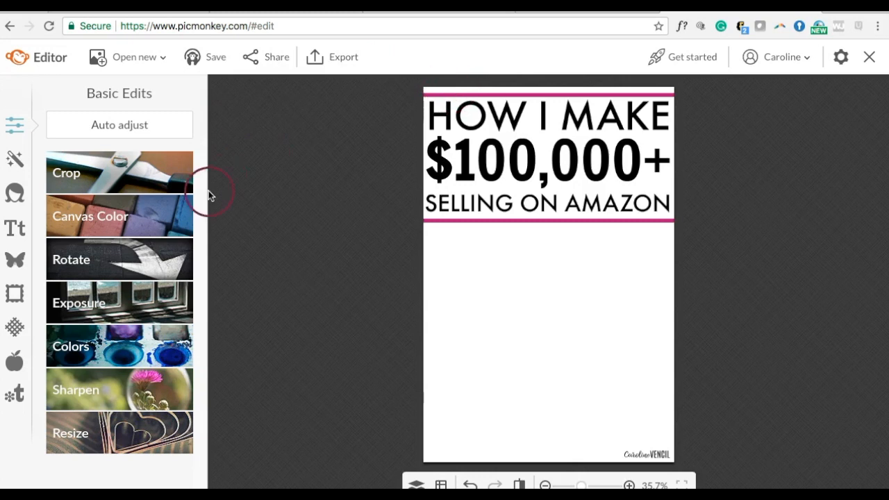
Add the photo of the woman holding a clock from the computer as an overlay, enlarged to cover the pin's lower part
click(23, 265)
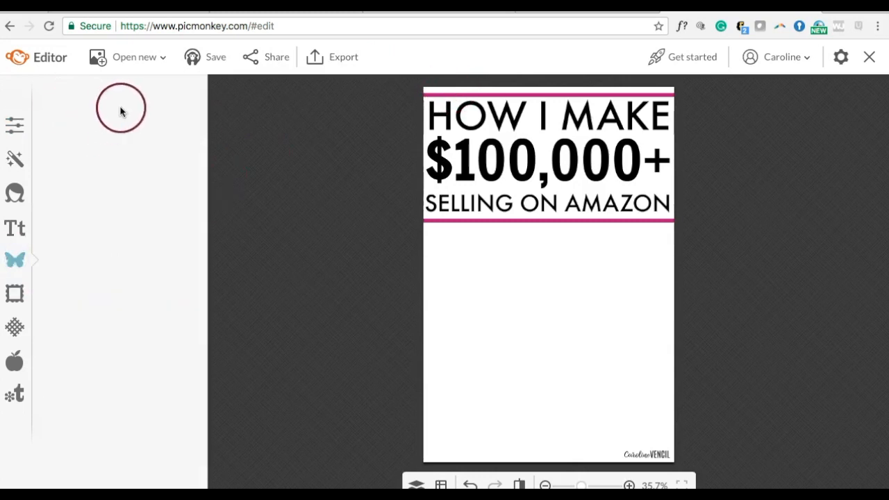
click(133, 128)
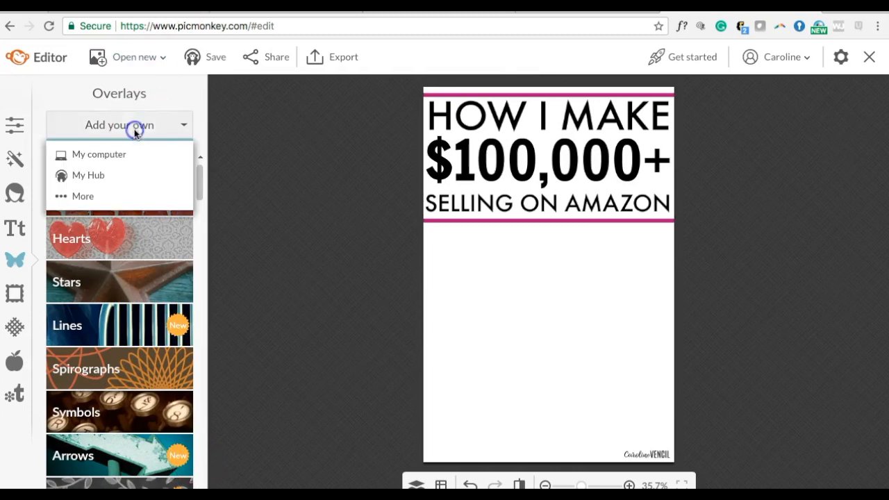
click(121, 156)
double_click(341, 106)
drag(577, 283, 603, 390)
drag(554, 307, 478, 192)
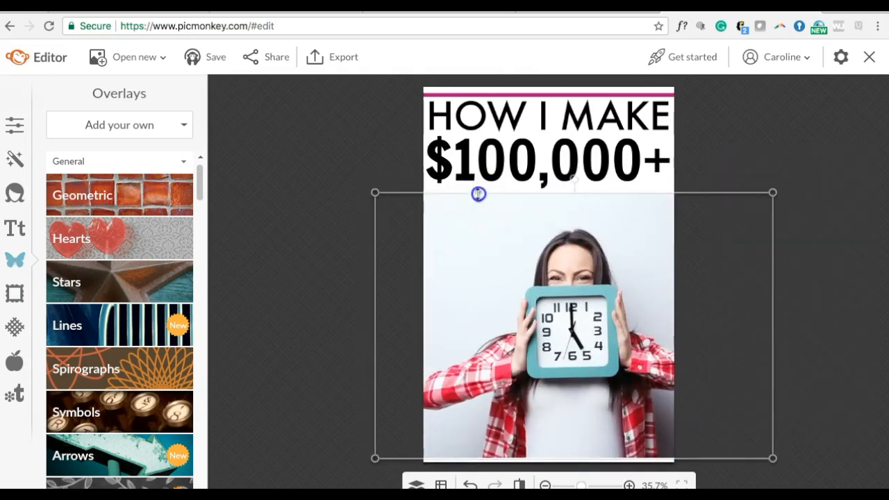
Center the clock photo on the canvas and send it to the back behind the title banner and logo
drag(597, 248, 574, 252)
right_click(573, 253)
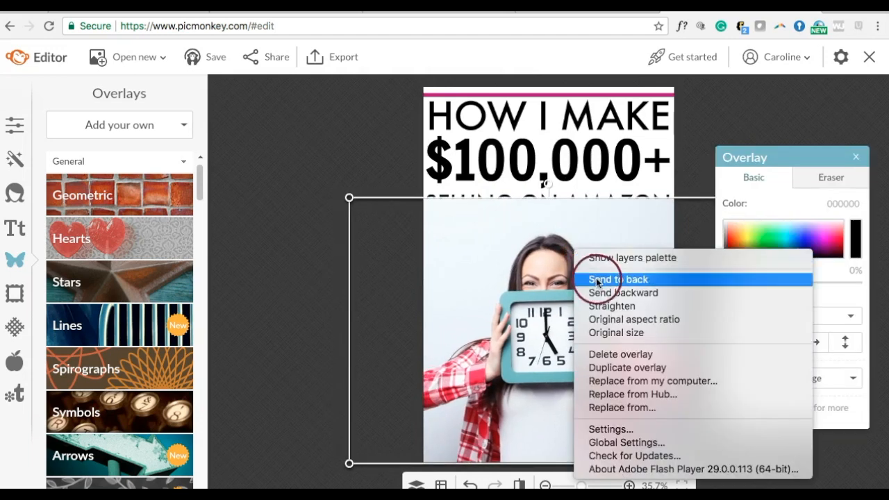
click(591, 279)
click(274, 169)
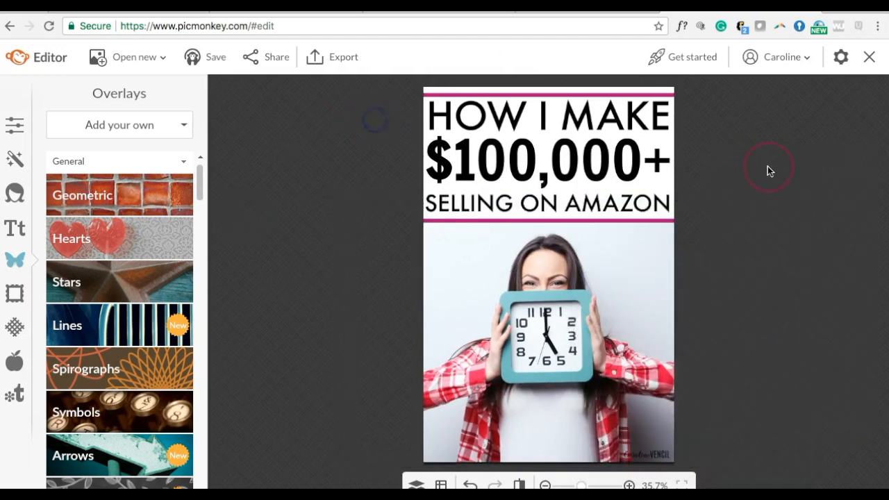
Recolor the signature logo in the pin's lower corner to white (ffffff)
click(655, 455)
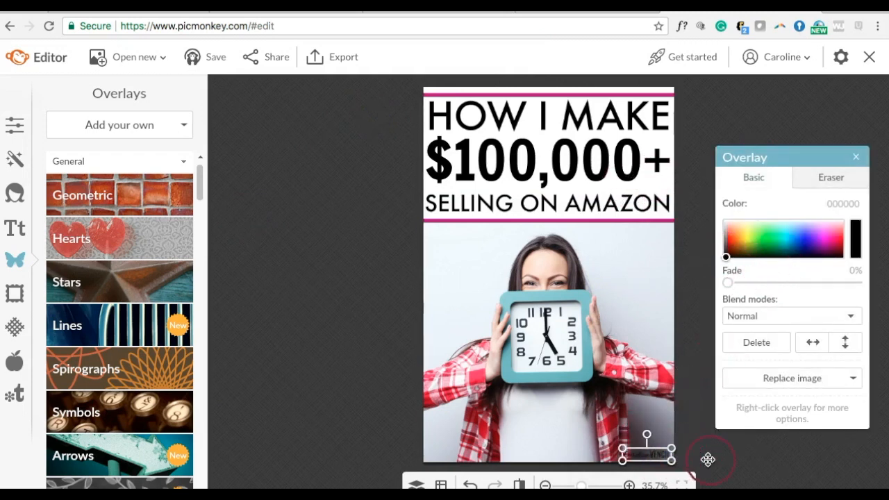
mouse_move(732, 242)
mouse_down()
mouse_move(726, 254)
mouse_move(714, 209)
mouse_up()
click(734, 439)
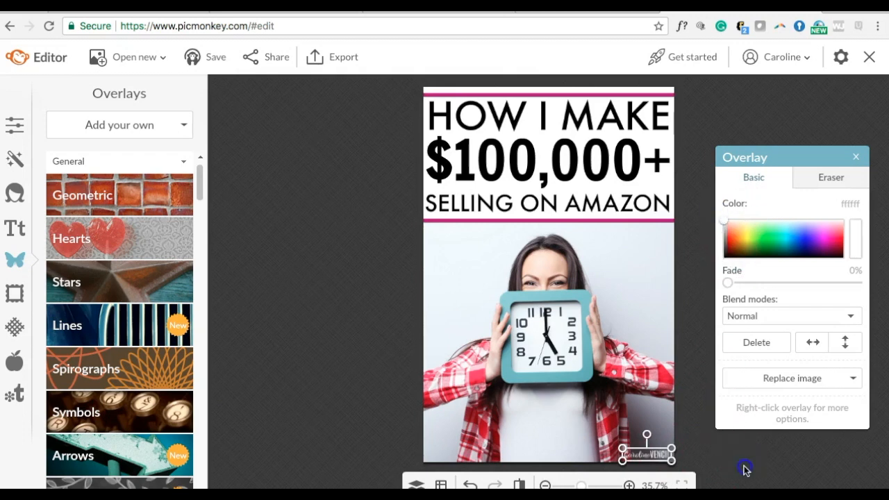
click(730, 455)
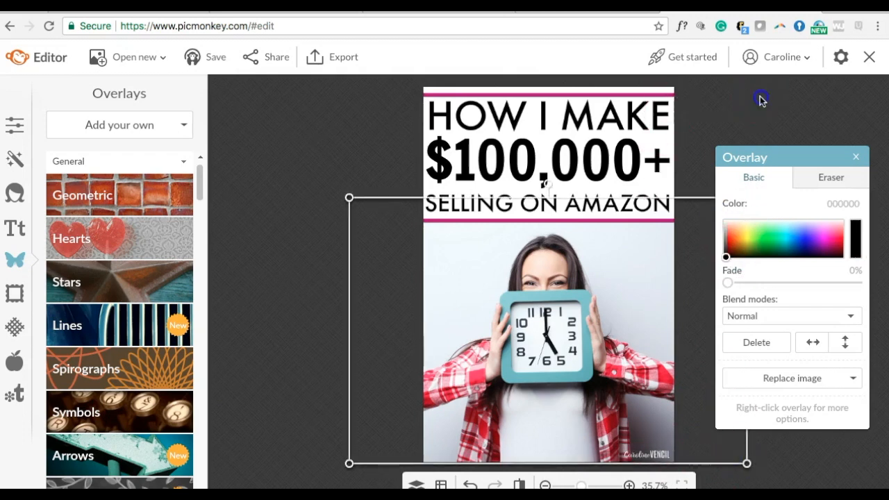
Delete the three title text lines "HOW I MAKE", "$100,000+" and "SELLING ON AMAZON" from the banner
click(533, 119)
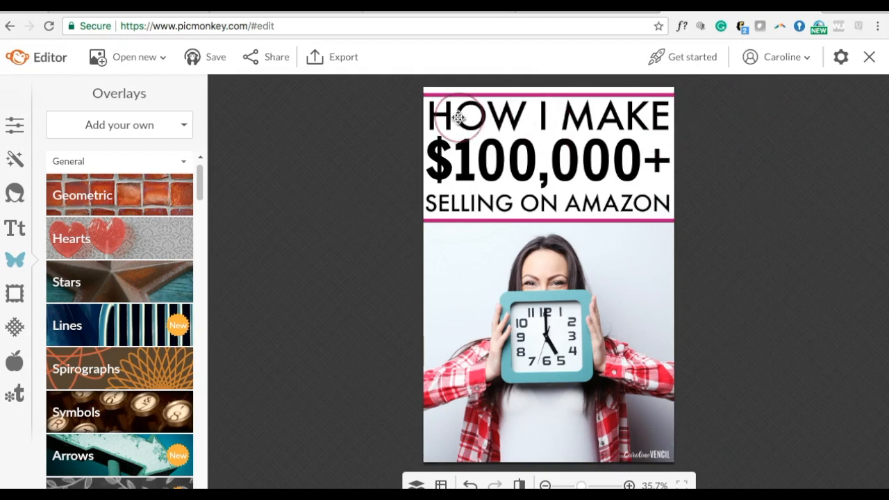
click(496, 172)
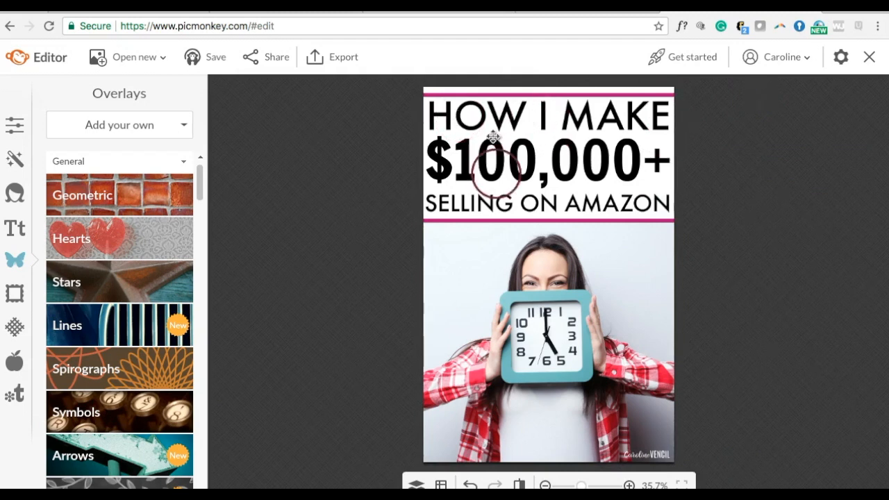
click(496, 170)
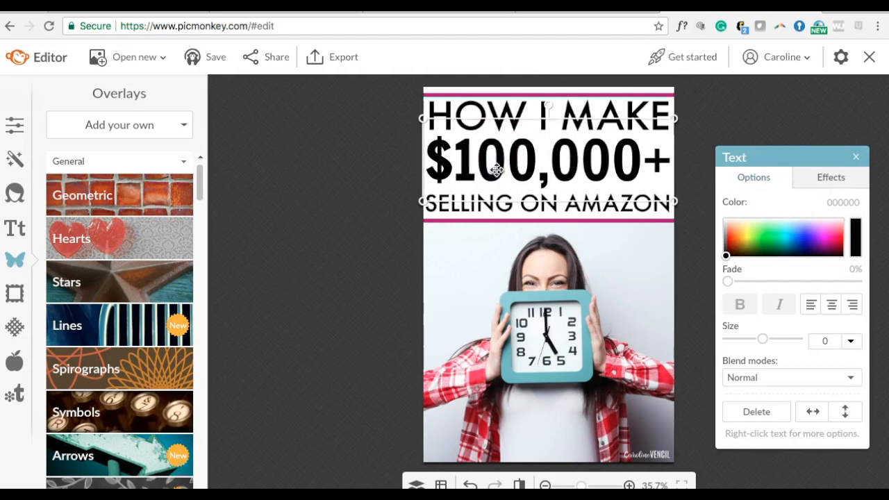
click(499, 112)
click(509, 161)
click(419, 157)
click(502, 139)
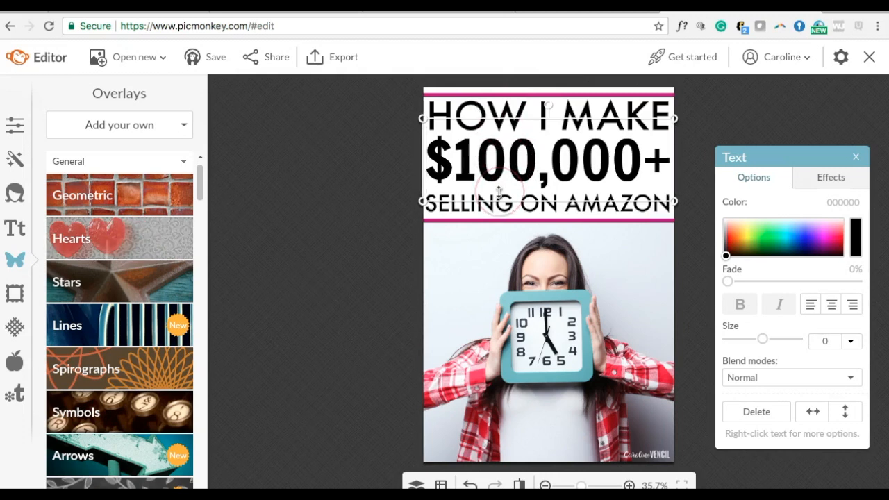
click(764, 421)
click(762, 414)
click(614, 123)
click(747, 411)
click(548, 218)
click(541, 195)
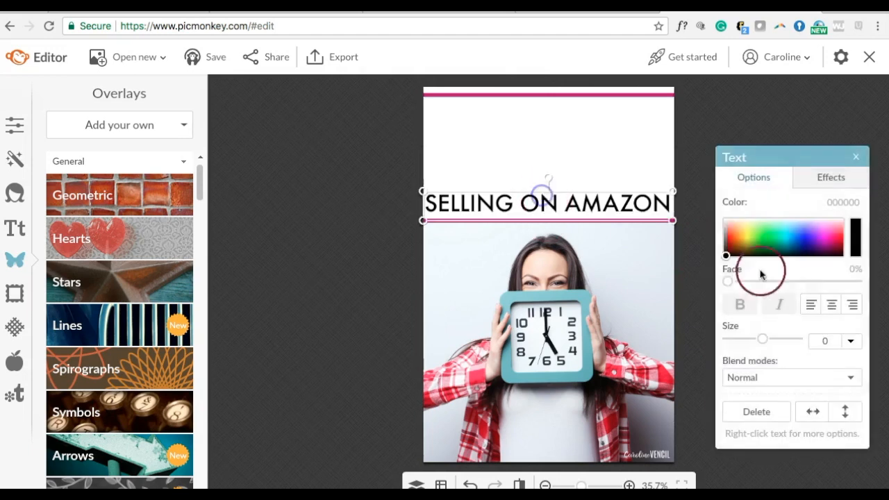
click(757, 411)
Move the empty white banner with pink lines slightly down to just above the woman's head
click(557, 134)
click(558, 142)
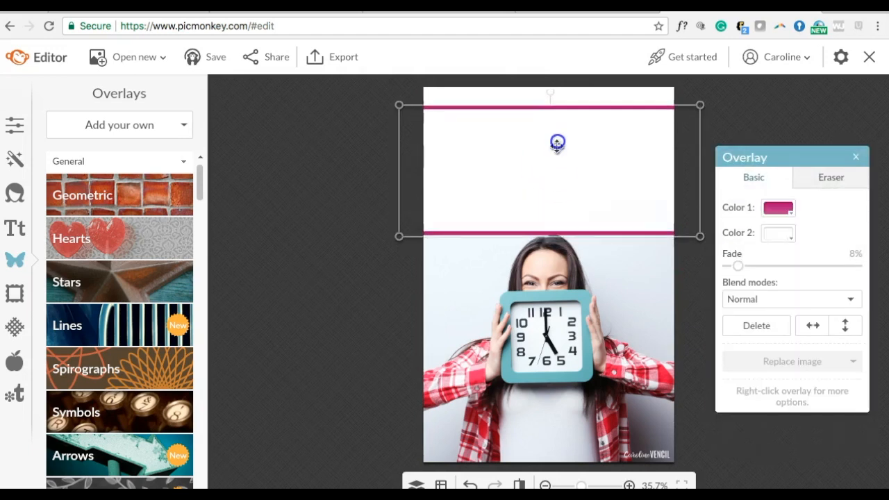
click(144, 206)
Add the text "5" in the bold Antonio font
click(14, 227)
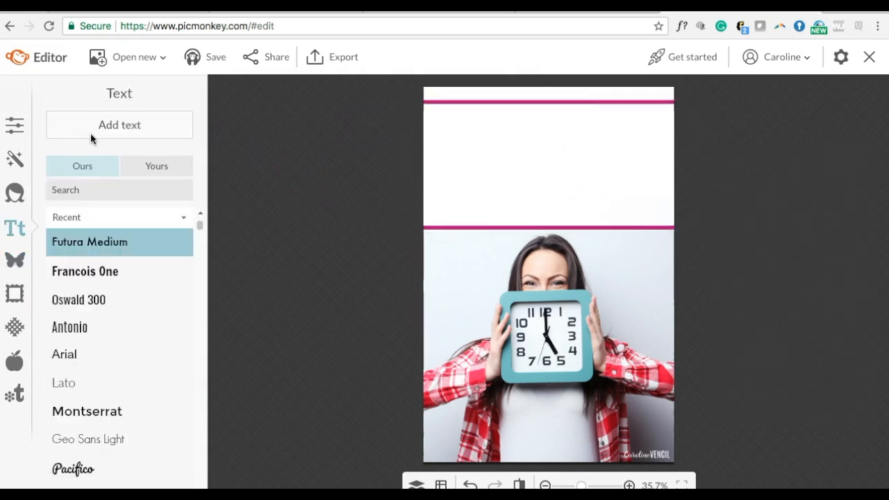
click(90, 129)
text(5)
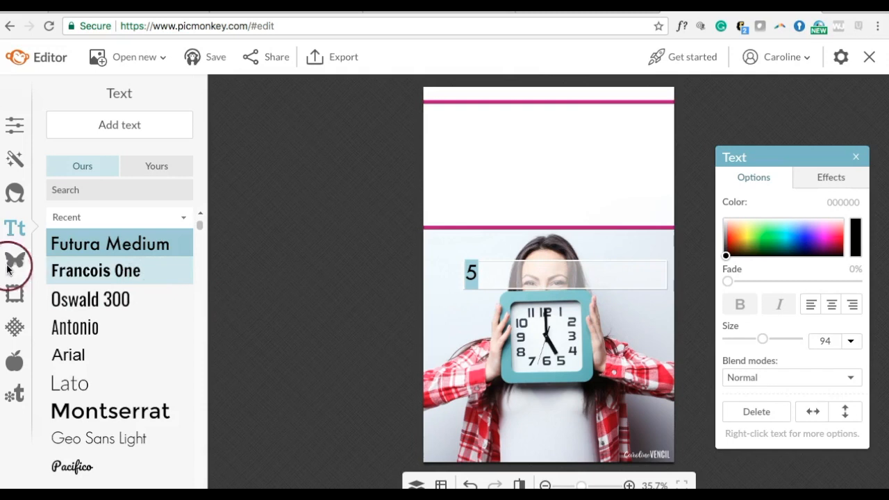
click(79, 271)
click(118, 299)
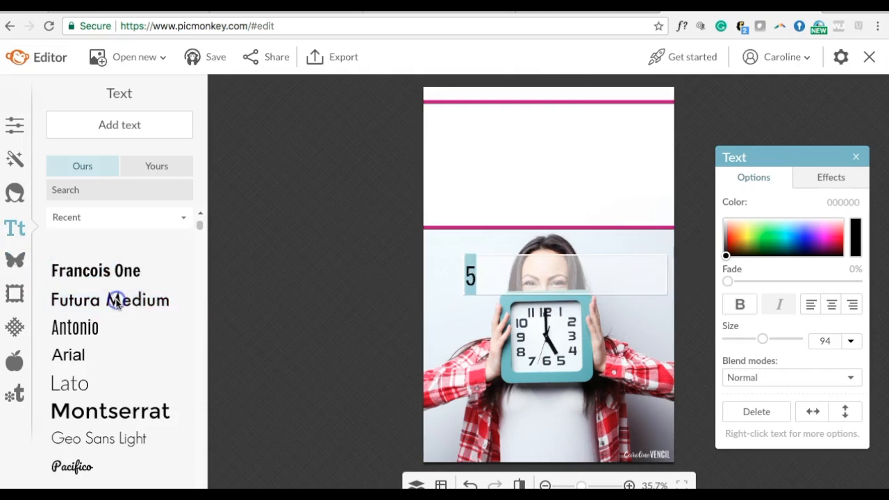
click(113, 325)
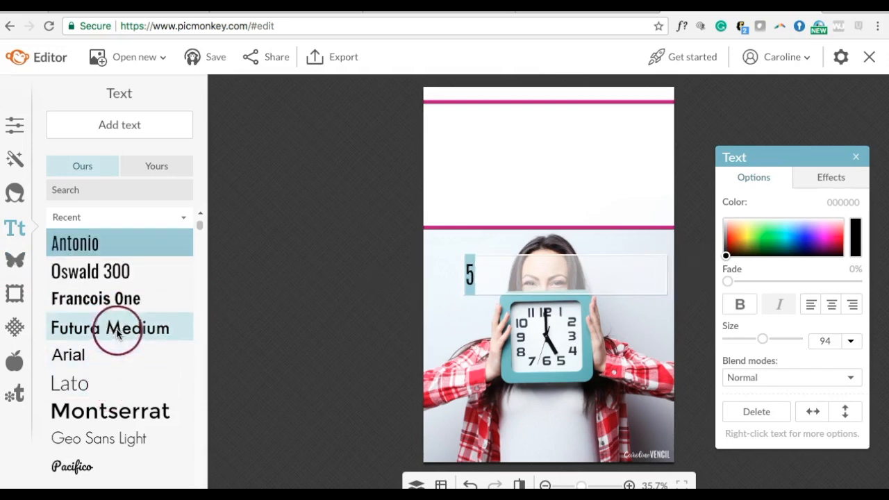
click(740, 304)
click(663, 319)
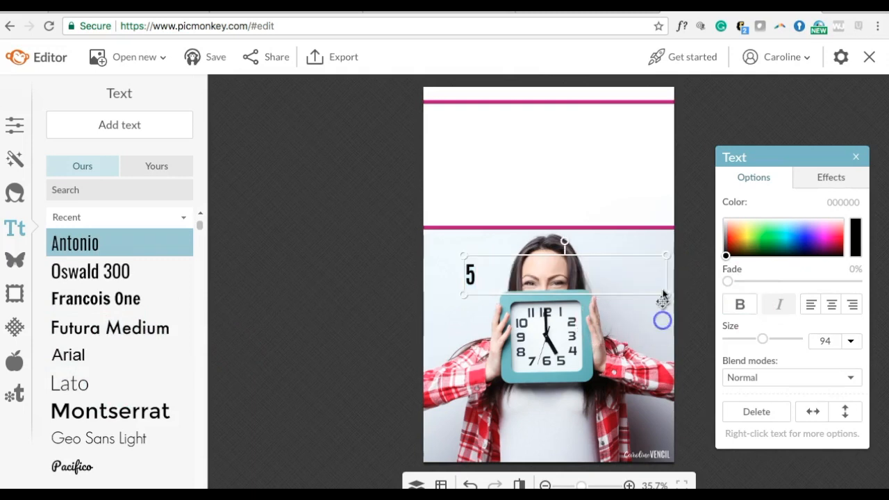
Narrow the "5" text box, enlarge it to about size 451, and place it at the banner's left edge
drag(668, 269, 478, 271)
drag(478, 295, 534, 423)
drag(497, 364, 454, 167)
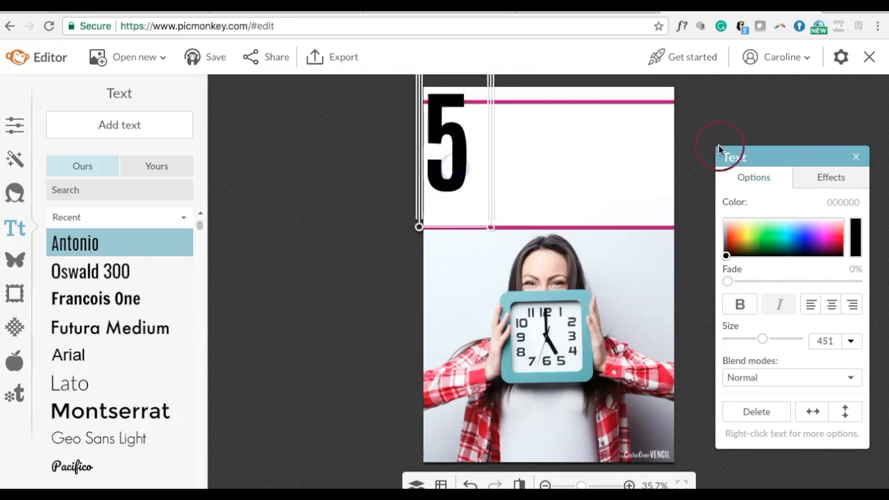
Change the banner's line color to a brighter pink
click(661, 106)
click(778, 208)
click(872, 304)
click(871, 293)
click(878, 302)
click(786, 116)
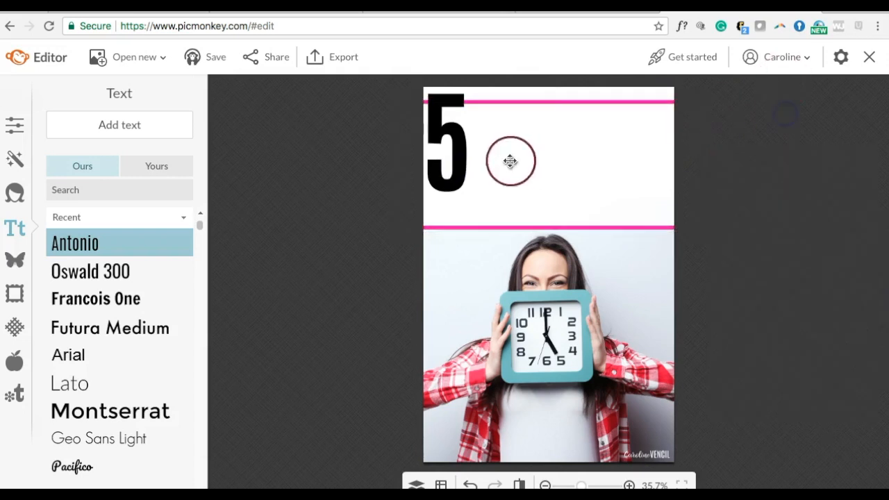
Add the text "GENIUS", narrow its box and place it beside the "5" near the banner's upper line
click(129, 127)
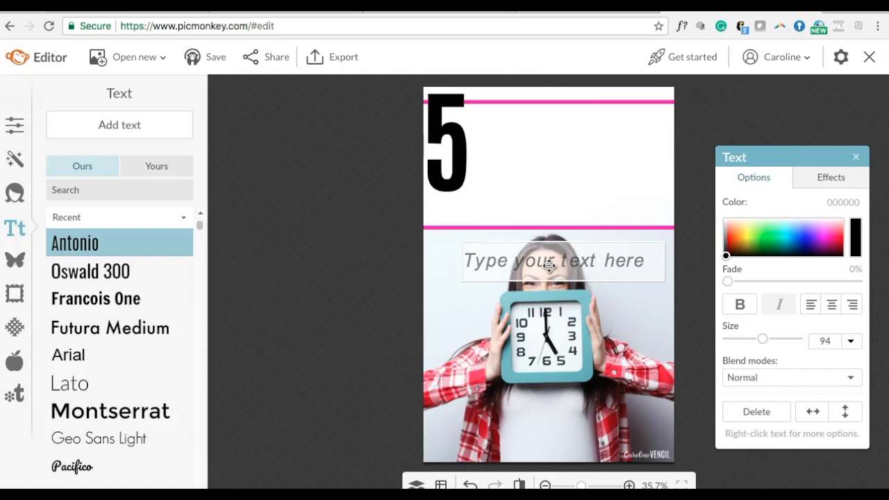
text(GENIUS)
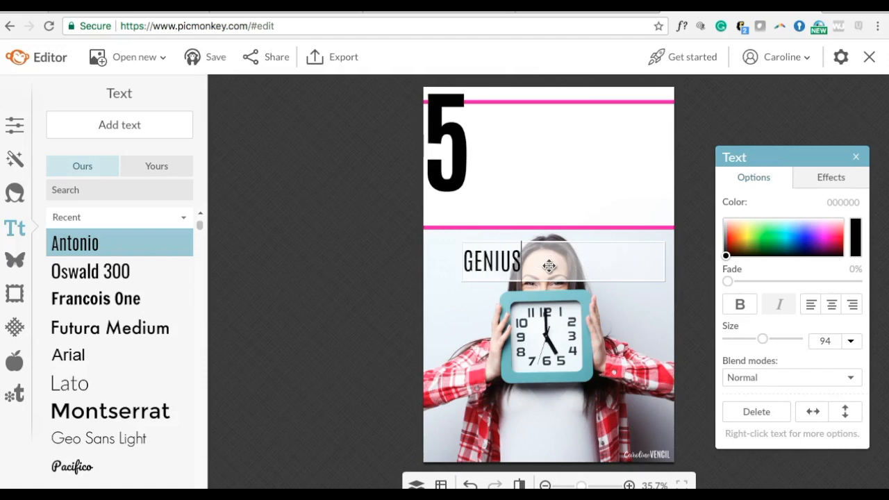
drag(664, 262, 543, 267)
click(111, 298)
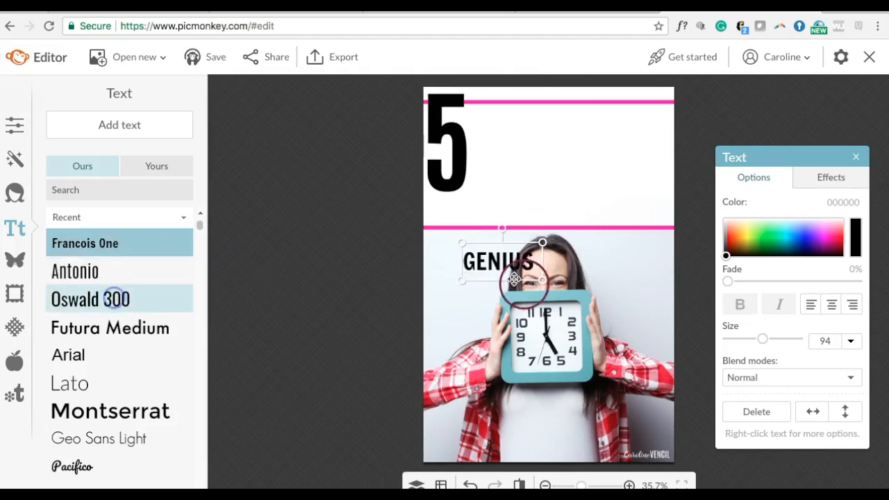
drag(516, 262, 528, 123)
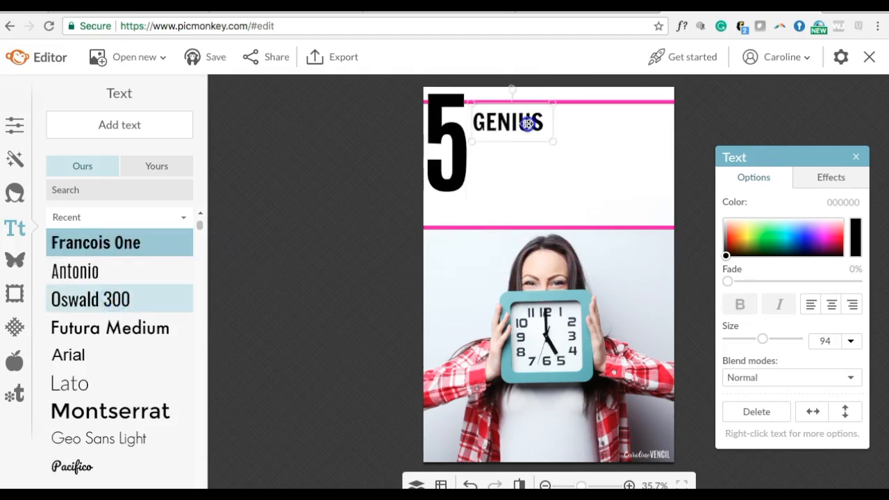
Set "GENIUS" in Futura Medium and enlarge it to fill the banner width beside the "5"
click(103, 327)
drag(553, 121, 661, 222)
drag(598, 134, 612, 130)
drag(487, 125, 495, 128)
Move the banner up so its upper pink line sits at the pin's top edge
click(474, 129)
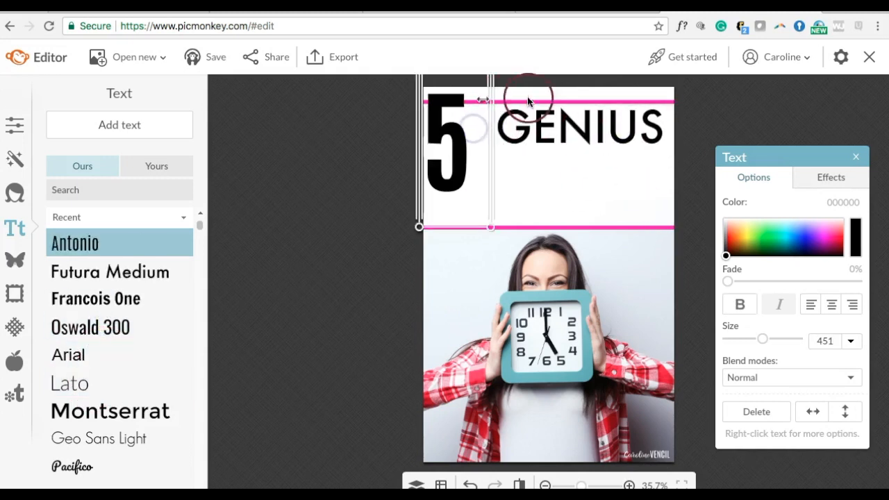
click(527, 96)
drag(541, 99, 541, 92)
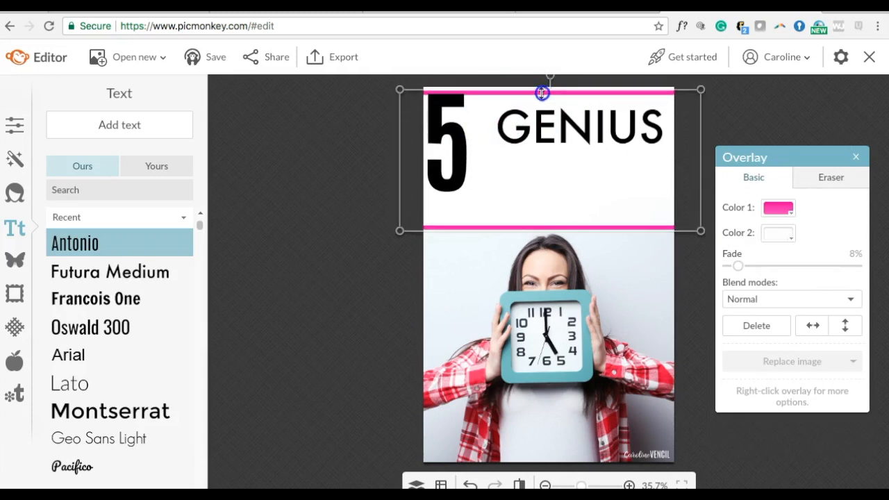
click(723, 106)
mouse_move(608, 106)
mouse_down()
mouse_move(590, 99)
mouse_move(609, 104)
mouse_up()
click(750, 119)
Move "GENIUS" closer to the "5" and enlarge it slightly to reach the banner's right edge
drag(597, 138, 579, 127)
drag(655, 151, 675, 165)
click(587, 256)
Add the text "TIME MANAGEMENT" in the Antonio font and place it beneath "GENIUS"
click(495, 266)
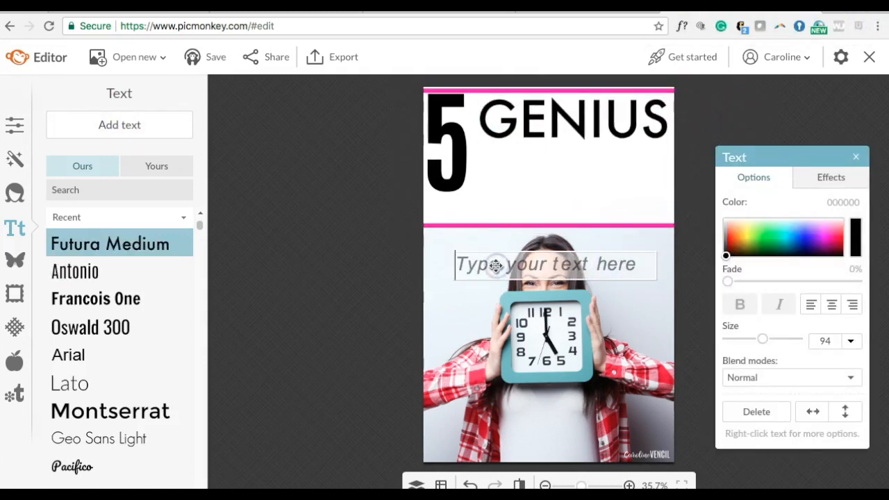
text(TIME MANAGEMENT)
click(443, 255)
drag(454, 267, 556, 166)
click(121, 273)
click(459, 271)
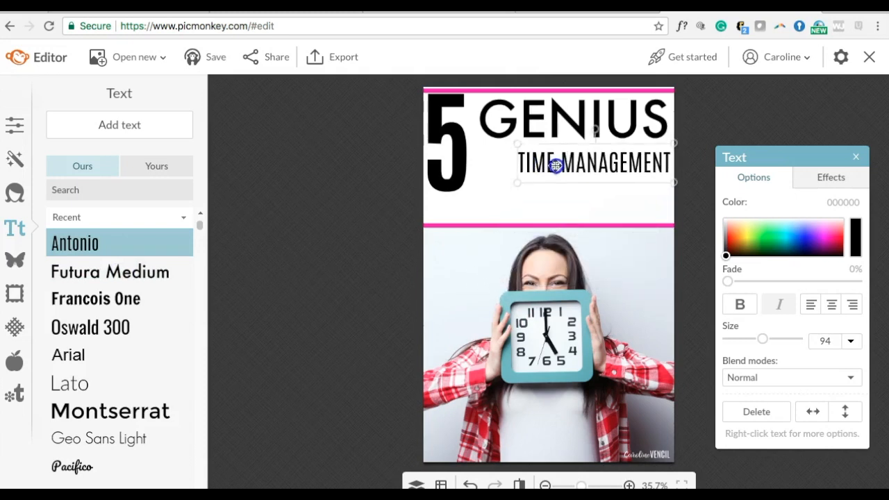
Move the clock photo down and shrink it slightly to leave more room above the woman's head
click(557, 302)
drag(558, 302, 561, 313)
drag(570, 221, 568, 256)
drag(559, 324, 558, 304)
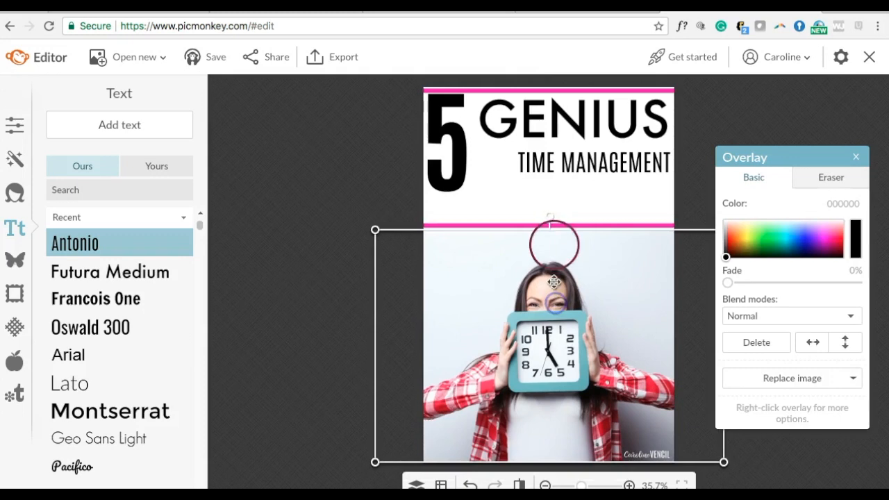
drag(553, 240, 553, 241)
click(319, 342)
drag(619, 397, 618, 398)
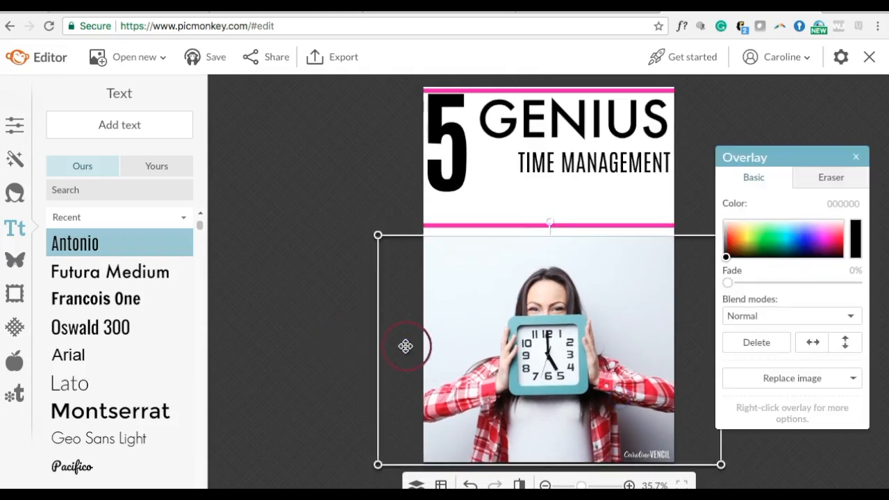
click(300, 320)
Stretch the banner's lower edge down to meet the top of the clock photo
click(595, 209)
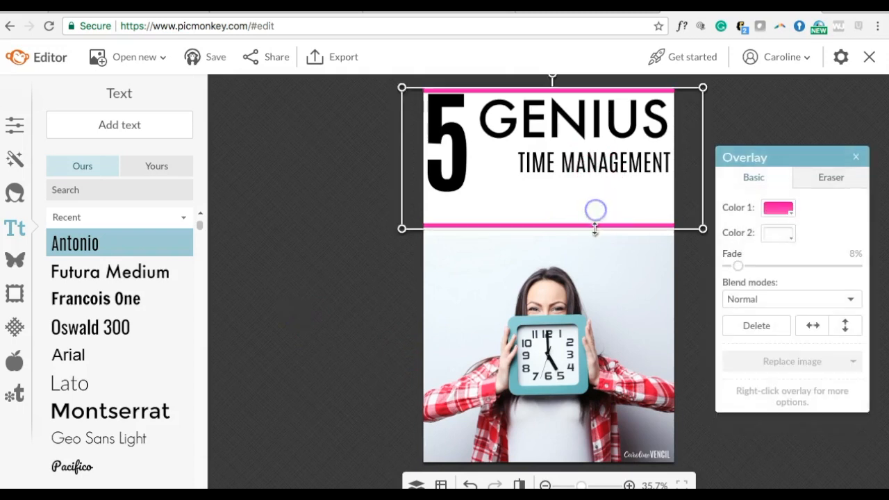
drag(592, 232, 593, 242)
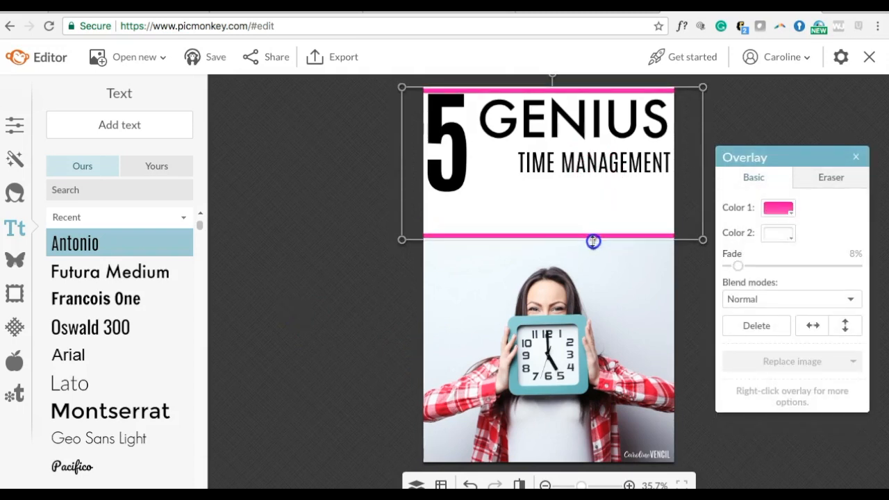
click(320, 225)
Enlarge "TIME MANAGEMENT" to size 119 so it matches the width of "GENIUS"
click(536, 165)
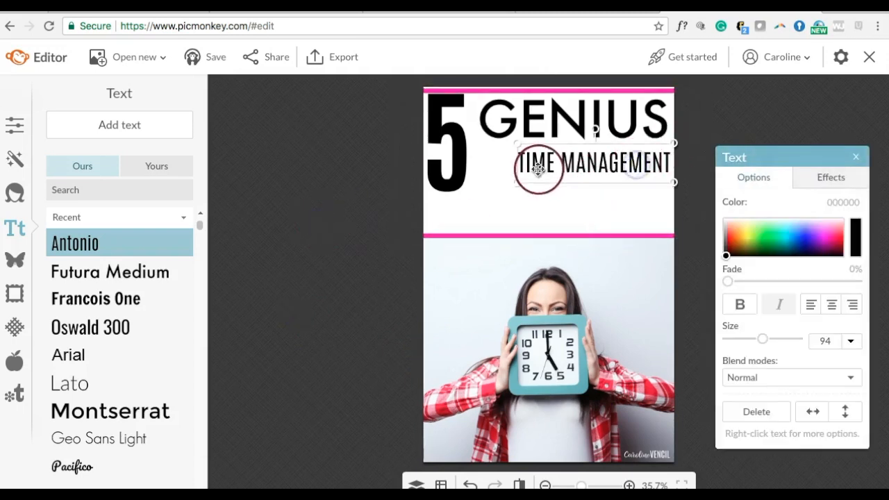
drag(520, 182, 452, 143)
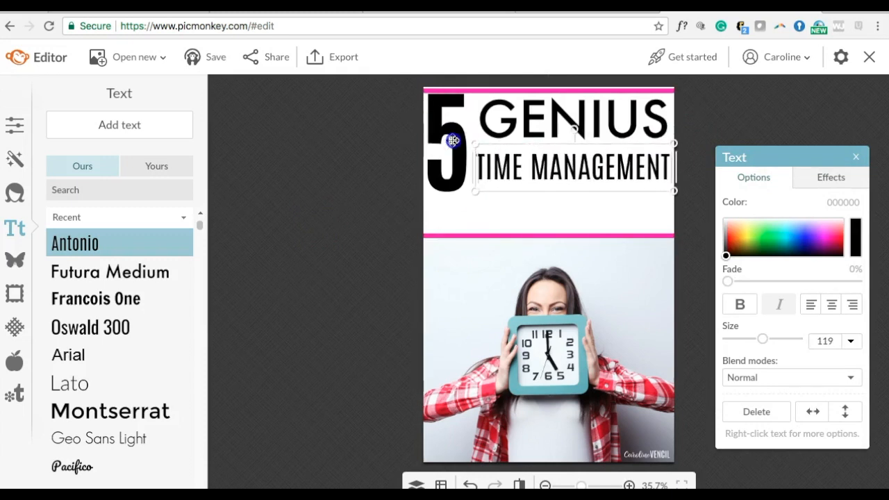
click(257, 121)
Add "HACKS" in Montserrat, enlarged beneath "TIME MANAGEMENT", and extend the banner's lower edge further down
click(110, 411)
text(HACKS)
drag(449, 271, 566, 271)
drag(549, 236, 549, 258)
drag(631, 253, 645, 197)
mouse_move(577, 213)
mouse_down()
mouse_move(471, 241)
mouse_move(575, 203)
mouse_up()
click(95, 401)
click(369, 272)
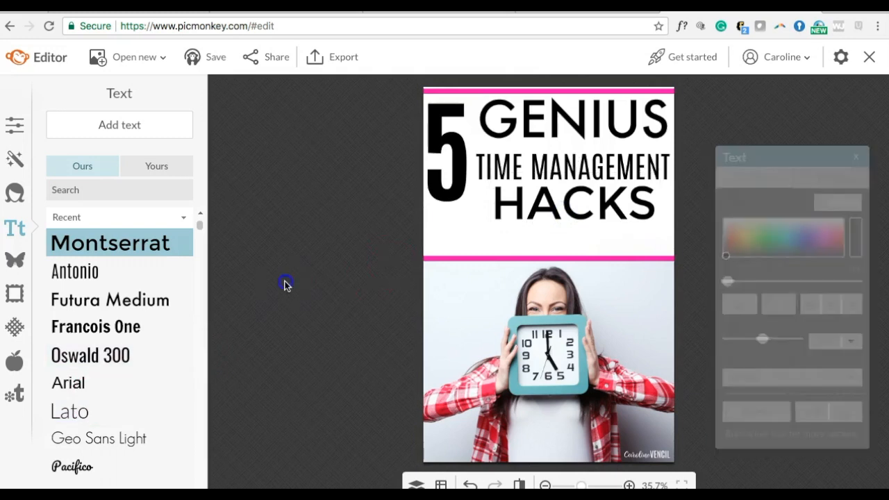
Enlarge the "5" to span all three title lines and nudge "TIME MANAGEMENT" into line beside it
click(455, 162)
drag(471, 240, 475, 263)
drag(470, 170, 476, 163)
drag(579, 178, 581, 176)
click(832, 307)
click(314, 199)
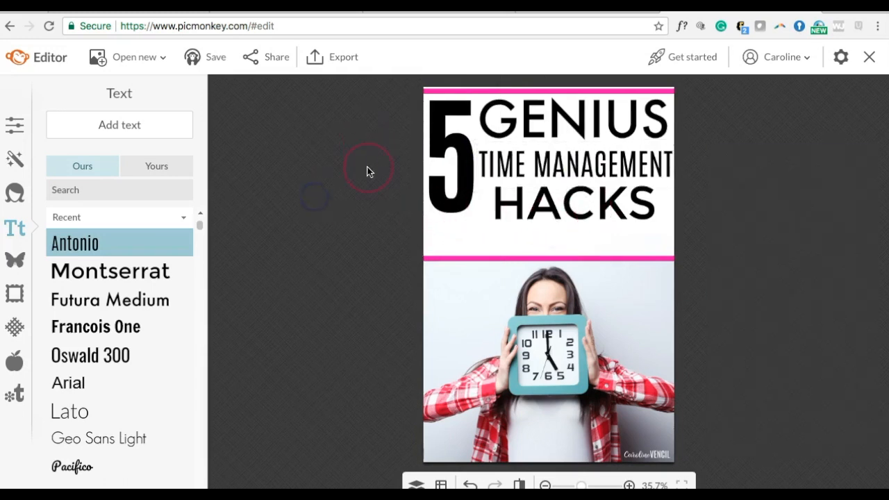
Add the text "BUSY MOMS" in Francois One and enlarge it to nearly the pin's full width
click(108, 126)
click(107, 126)
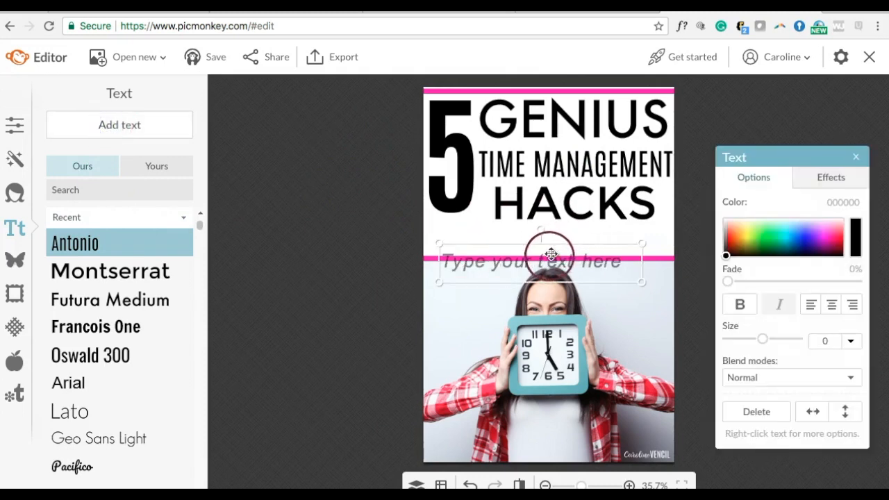
text(BSY)
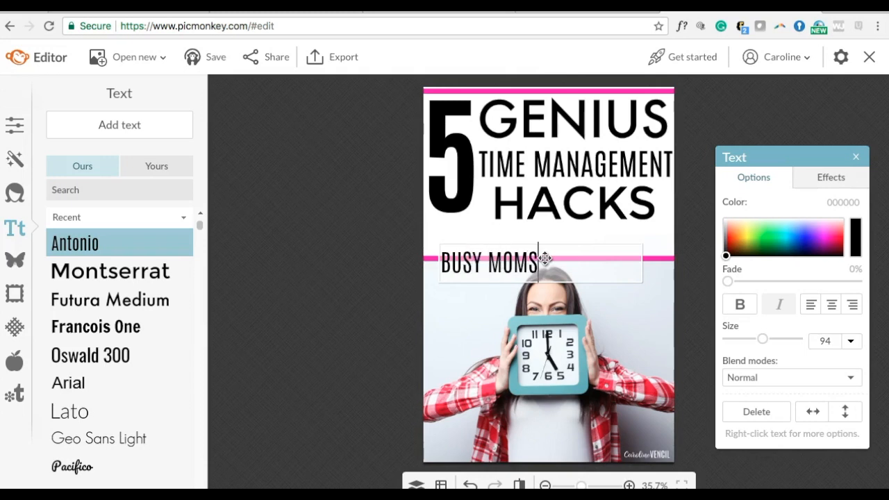
click(129, 325)
drag(642, 264, 673, 310)
drag(439, 245, 428, 231)
Center-align "BUSY MOMS", move it up over the banner's lower line and nudge "HACKS" up slightly
click(834, 304)
double_click(532, 299)
click(329, 230)
drag(554, 273, 554, 258)
drag(591, 206, 593, 202)
Add the text "FOR" in Lato, narrow its box and place it between "HACKS" and "BUSY MOMS"
click(121, 124)
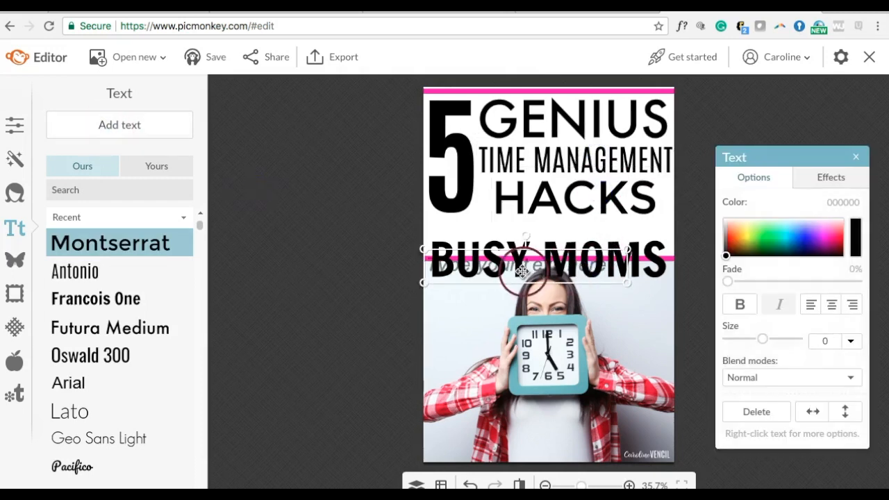
text(FOR)
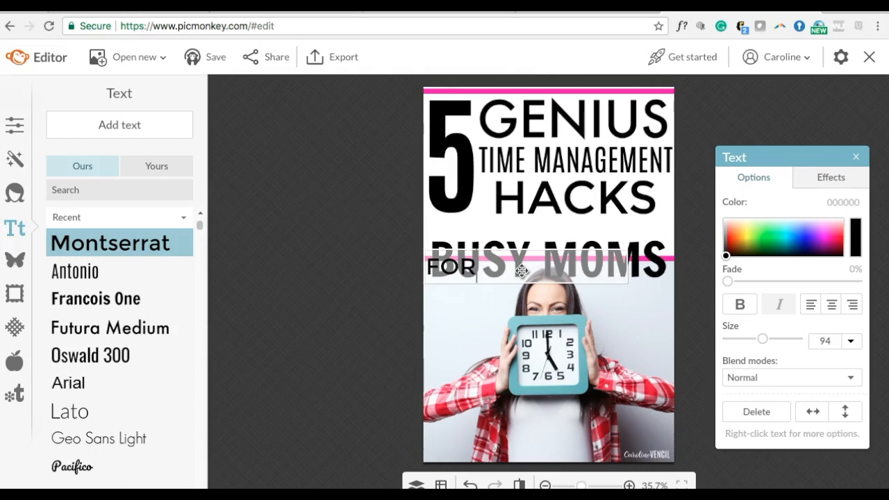
click(99, 411)
click(604, 313)
drag(628, 267, 517, 272)
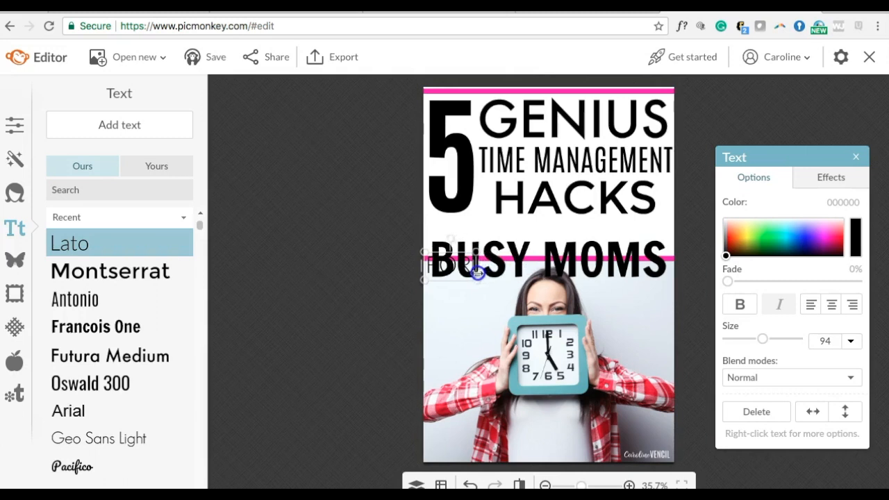
drag(458, 267, 573, 231)
Duplicate the white banner with pink lines and set the copy's fade to 0%
click(411, 232)
click(346, 153)
key(super+c)
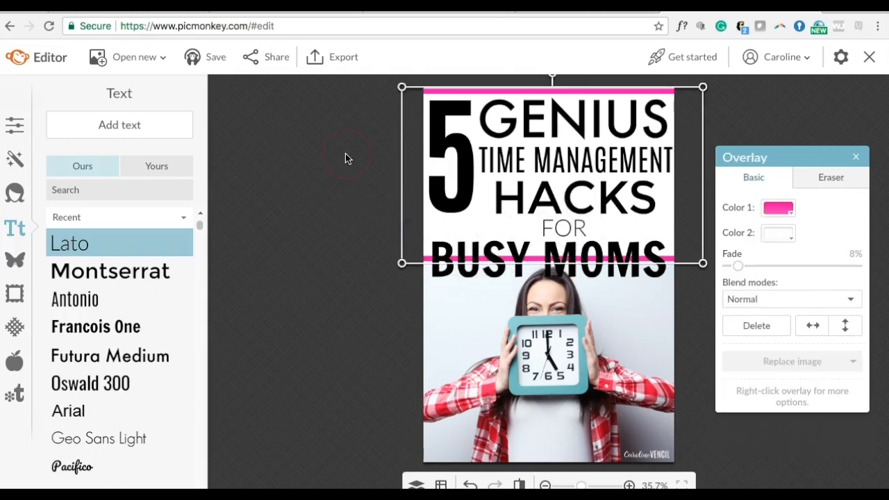
key(super+v)
click(587, 115)
drag(739, 267, 691, 266)
Make the copied banner's lines transparent and change its fill to bright pink
click(785, 207)
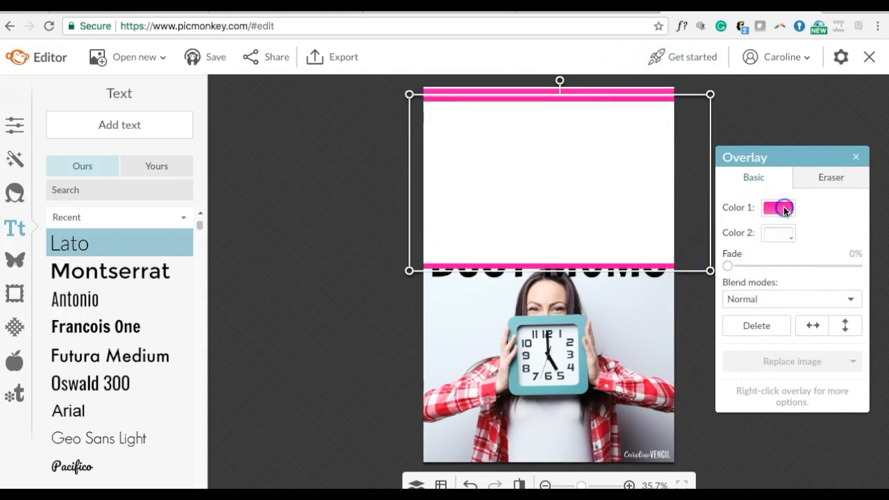
click(774, 253)
click(790, 239)
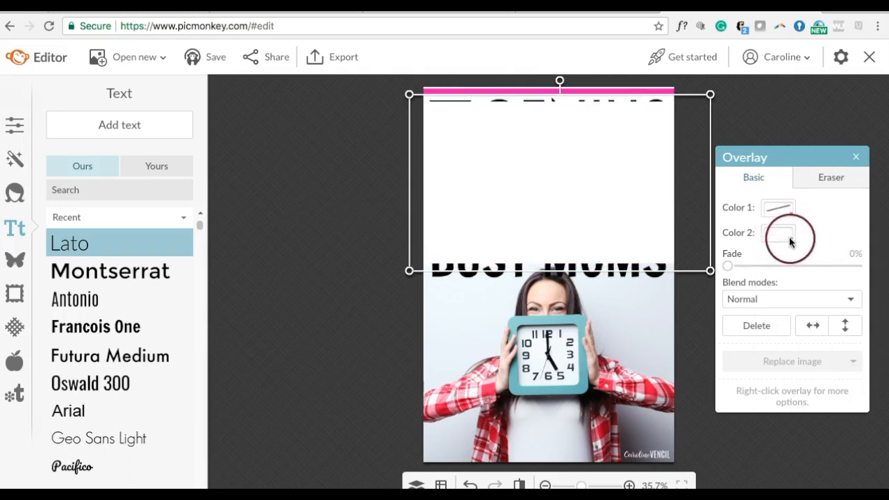
click(845, 302)
click(876, 327)
Shrink the pink copy to a narrow band over "BUSY MOMS" and move the clock photo down below it
click(662, 88)
drag(653, 91, 653, 171)
drag(635, 230, 613, 260)
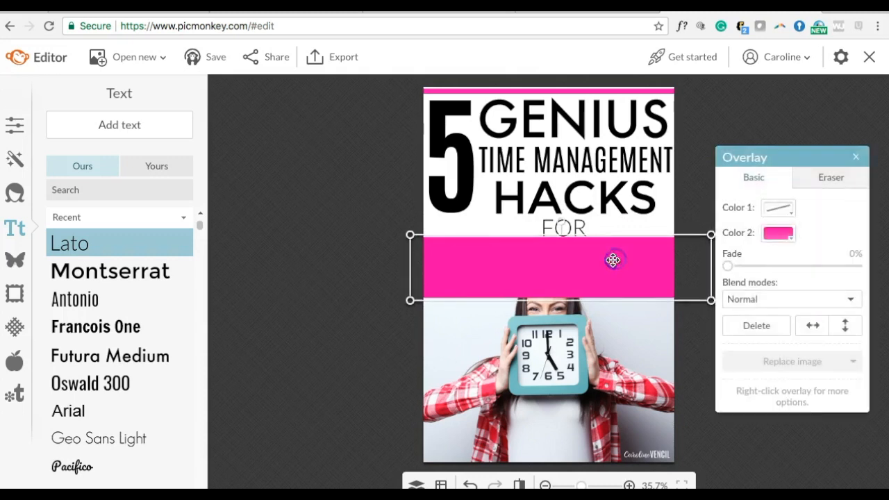
drag(580, 357, 585, 379)
Send the pink band backward two levels so it lies behind "BUSY MOMS"
click(501, 261)
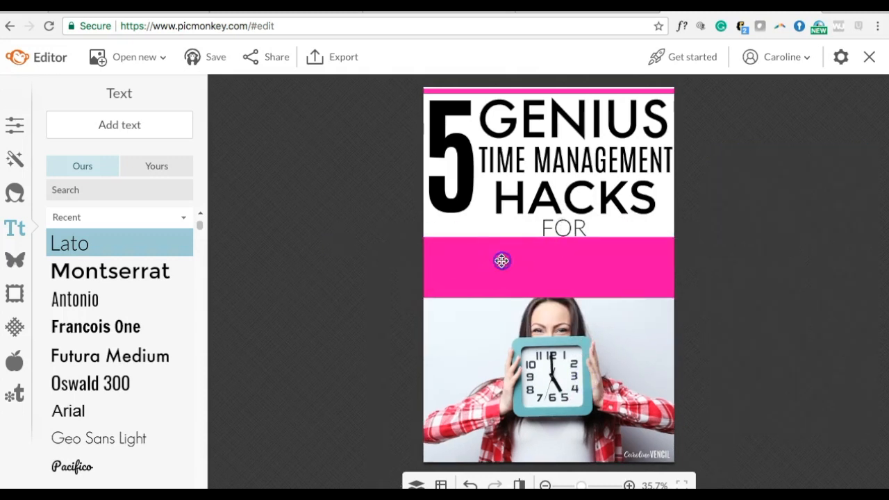
right_click(501, 261)
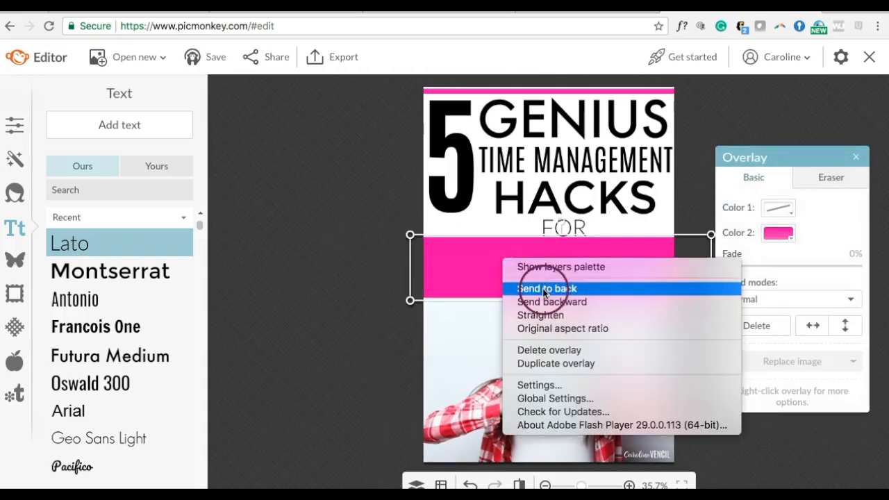
click(563, 301)
right_click(475, 274)
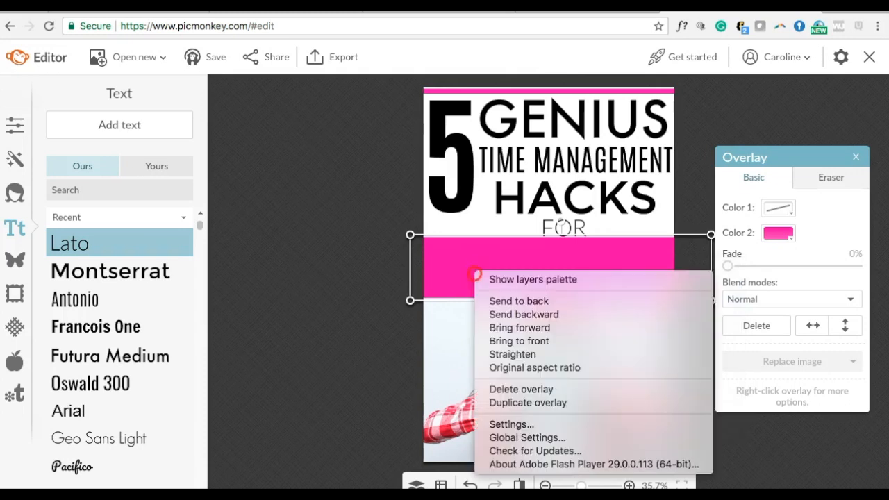
click(506, 313)
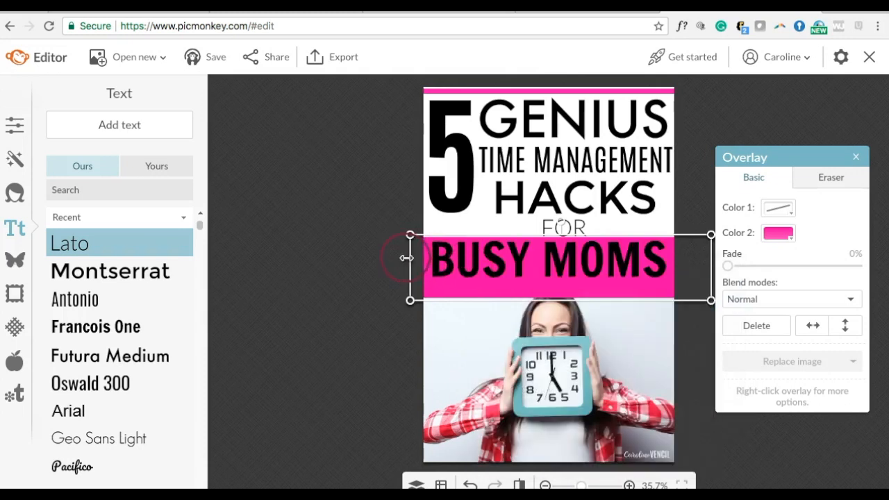
click(315, 255)
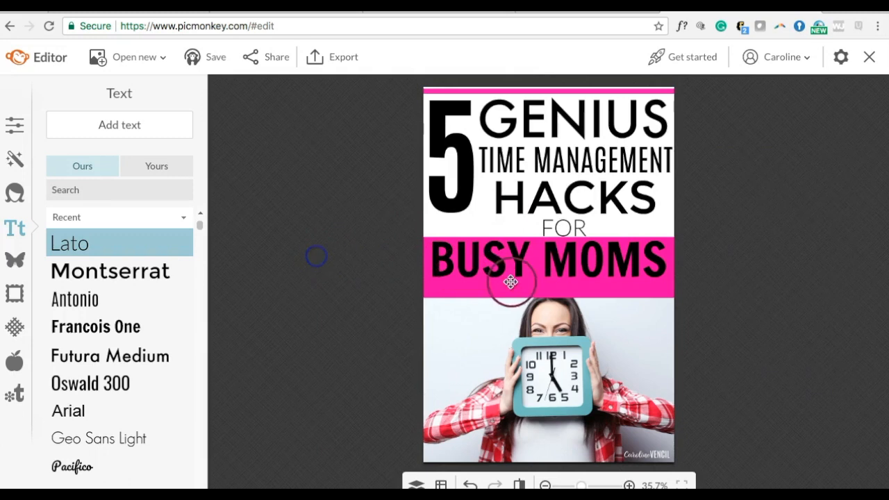
Nudge "BUSY MOMS" slightly down within the pink band
click(521, 271)
drag(521, 271, 521, 273)
click(313, 272)
Raise the pink band's lower edge to fit "BUSY MOMS" more closely and nudge "FOR" up slightly
click(413, 261)
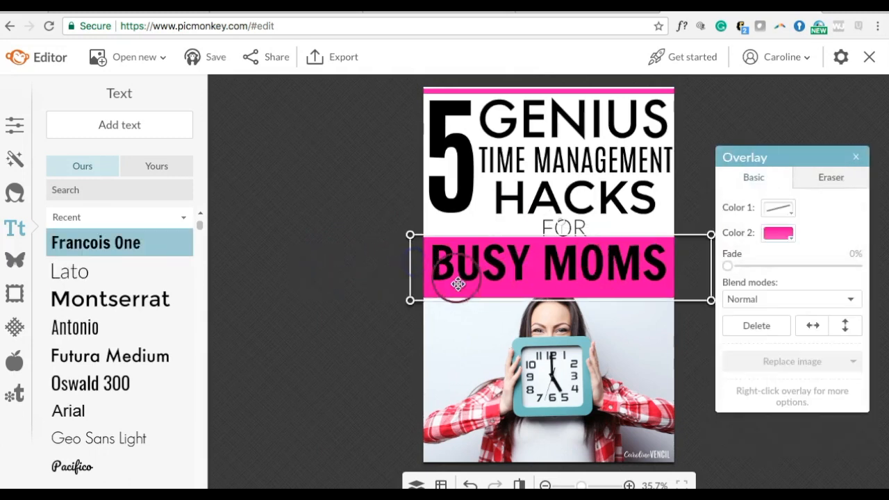
drag(607, 296, 607, 289)
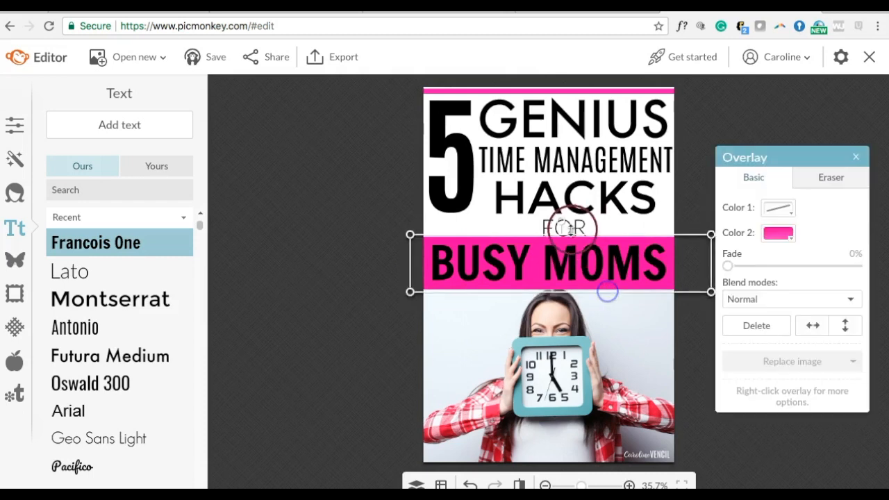
click(582, 224)
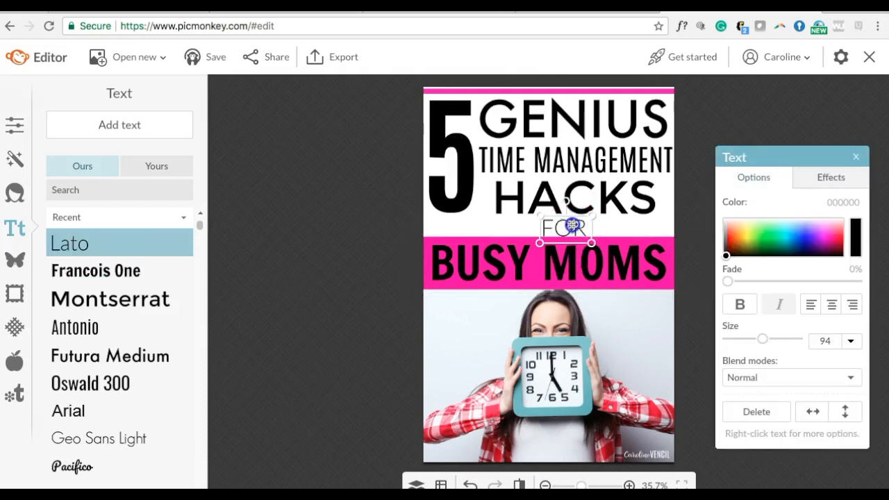
drag(572, 223, 571, 221)
Give "BUSY MOMS" a white (ffffff) drop shadow with a distance of 10
click(587, 257)
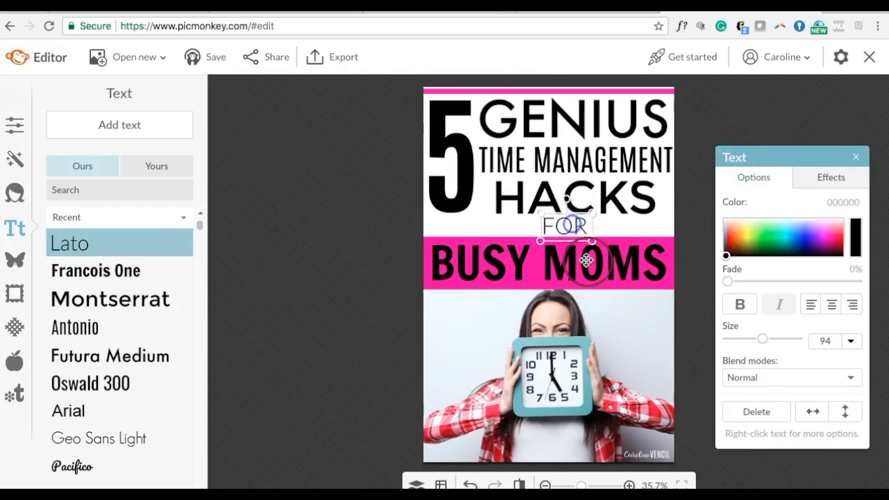
click(832, 178)
click(801, 248)
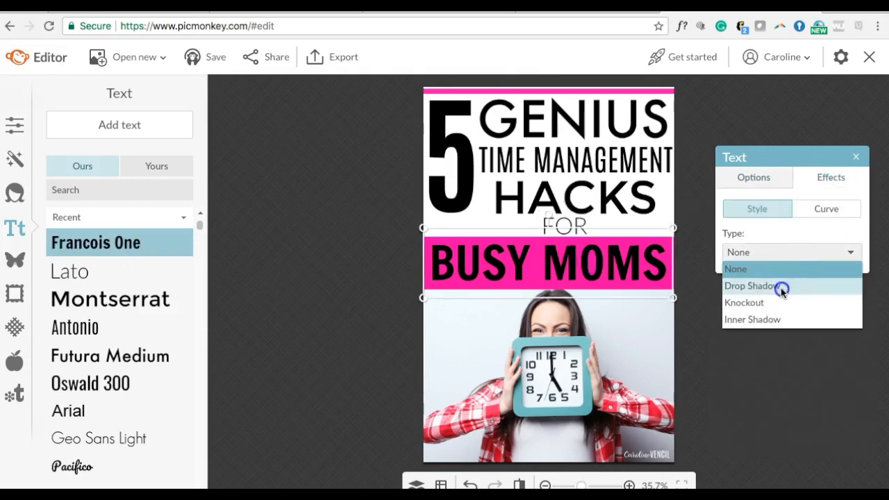
click(781, 286)
click(854, 282)
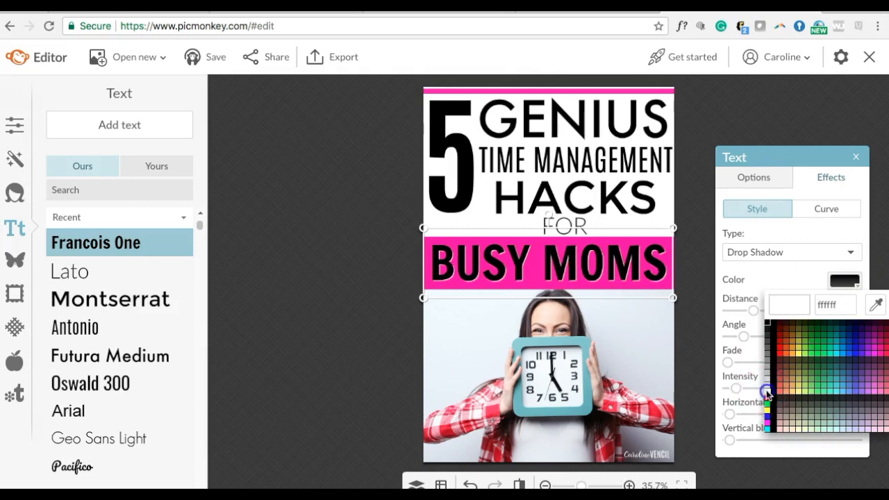
click(766, 392)
drag(753, 310, 817, 314)
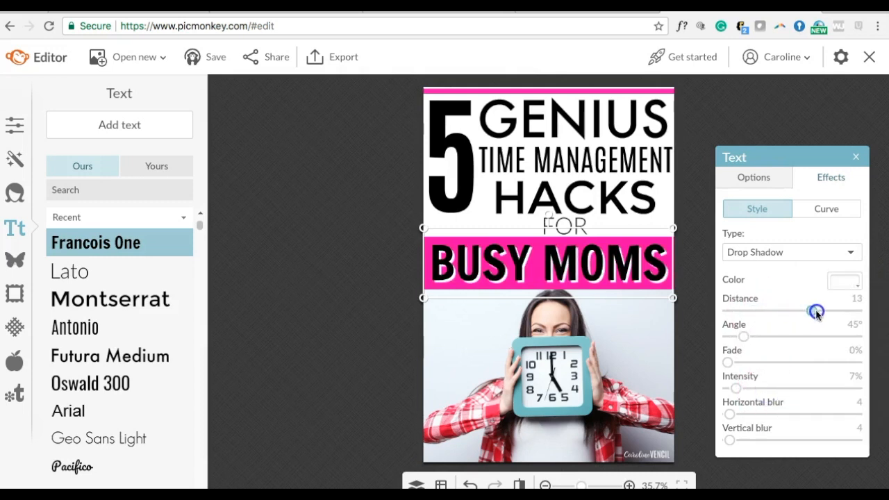
click(798, 135)
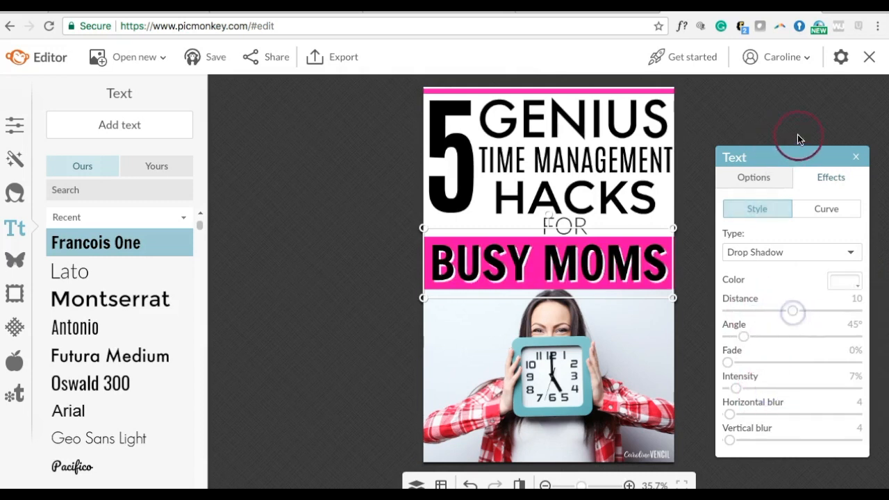
Recolor the "TIME MANAGEMENT" text bright pink (ff09a9)
click(580, 154)
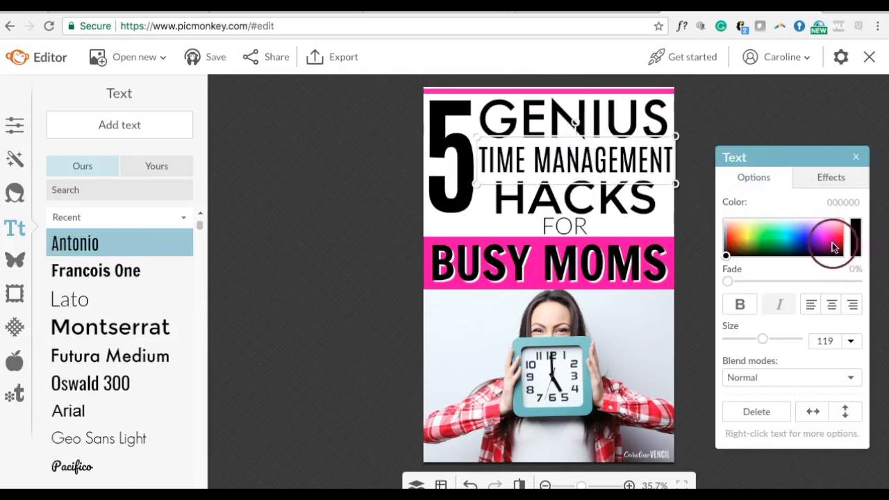
click(832, 243)
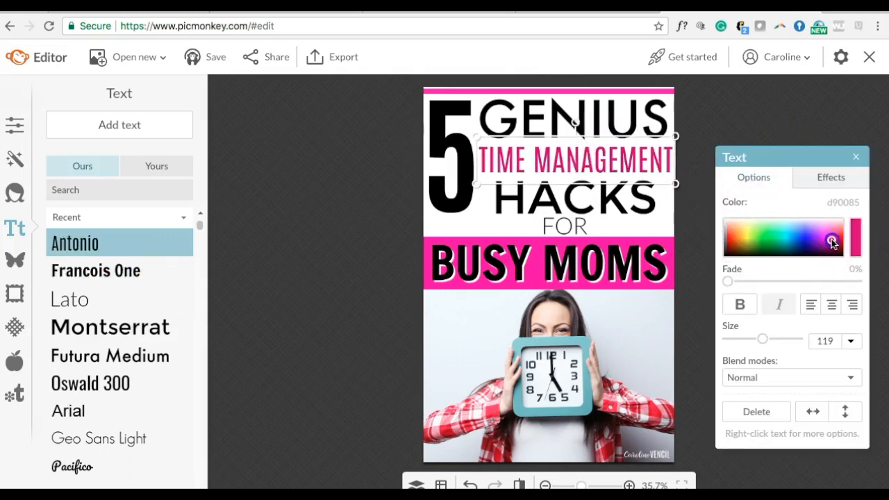
Recolor "HACKS" orange (ff5c25) and "GENIUS" a lighter yellow-orange
click(628, 194)
click(797, 249)
mouse_move(796, 248)
mouse_down()
mouse_move(784, 243)
mouse_move(845, 235)
mouse_move(737, 243)
mouse_move(732, 236)
mouse_up()
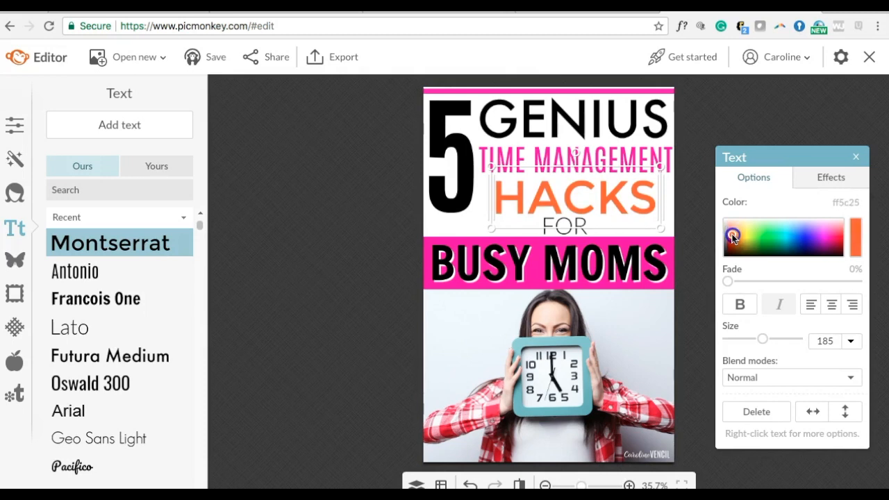
click(590, 108)
drag(744, 237, 738, 236)
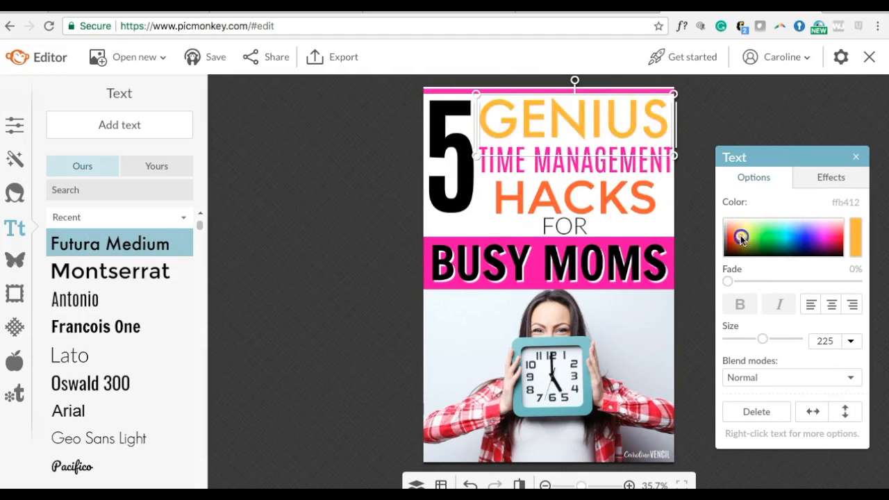
Recolor the large "5" teal (00adb4) to match the clock in the photo
double_click(443, 129)
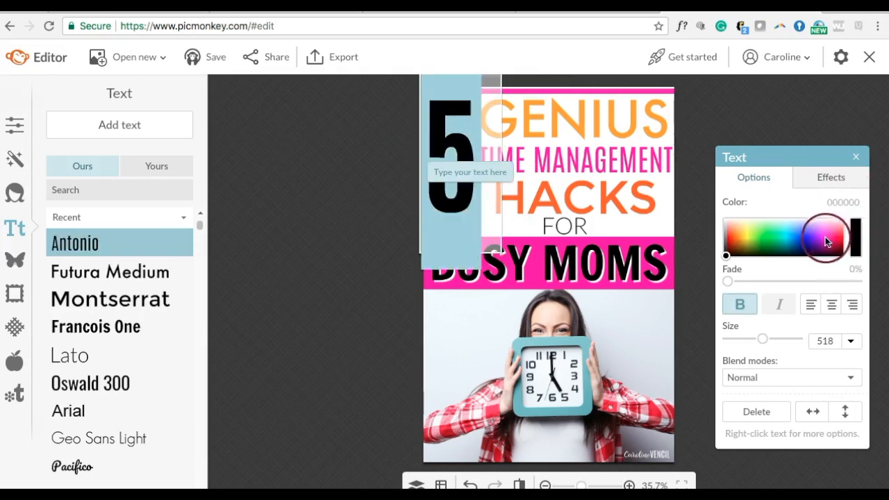
click(397, 143)
click(453, 143)
click(797, 238)
click(790, 247)
click(786, 246)
click(795, 242)
click(795, 237)
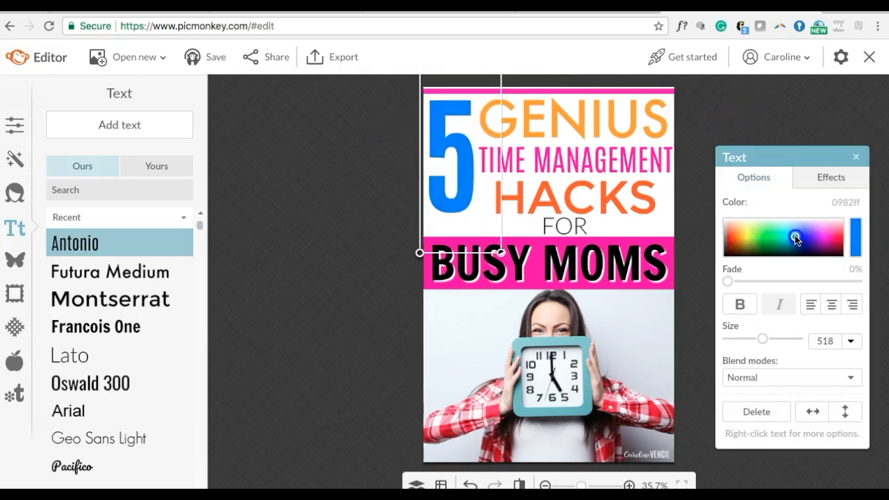
click(784, 244)
click(788, 248)
click(788, 248)
click(785, 241)
click(786, 242)
click(785, 242)
Apply a black drop shadow to the large "5"
click(830, 177)
click(786, 255)
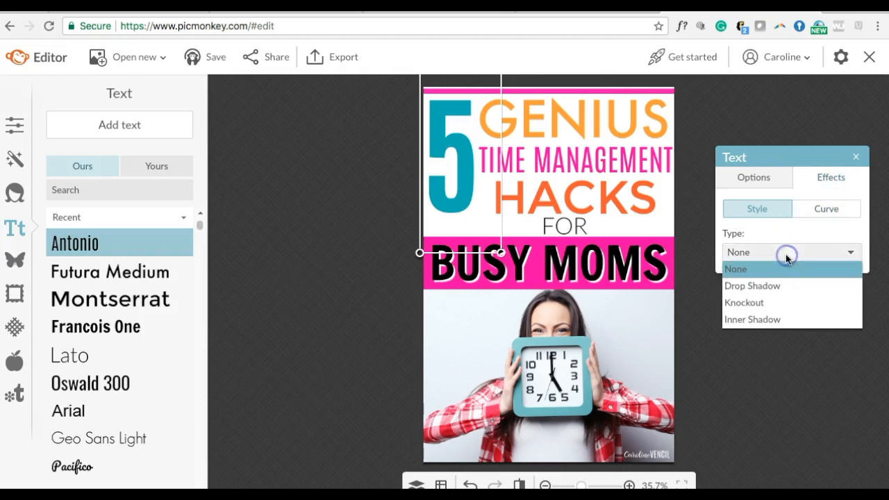
click(776, 286)
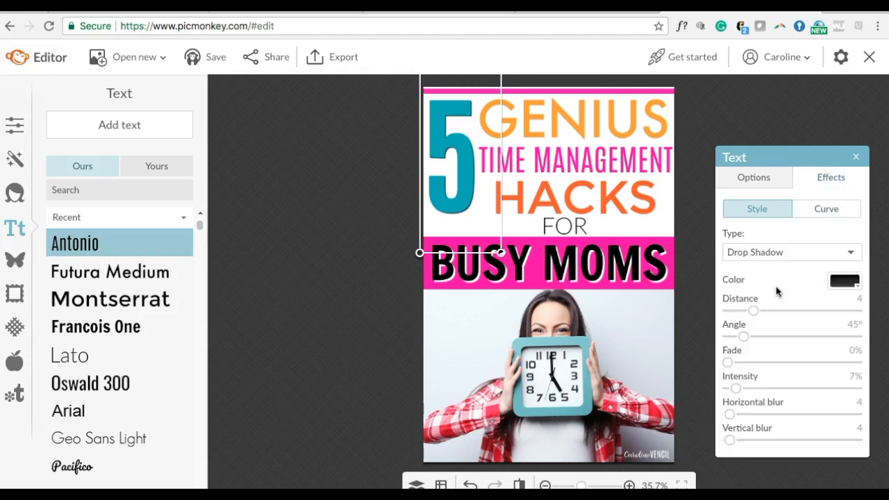
Apply a black drop shadow to the "GENIUS" text
click(651, 123)
click(812, 178)
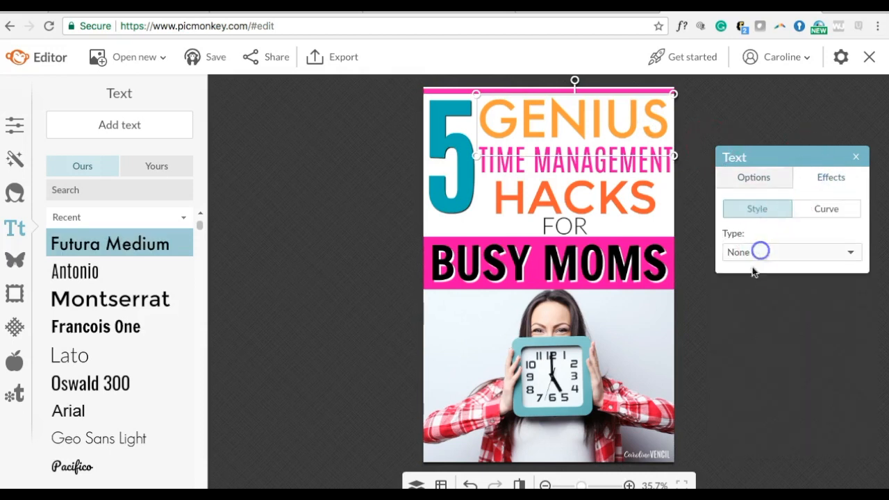
click(761, 251)
click(747, 291)
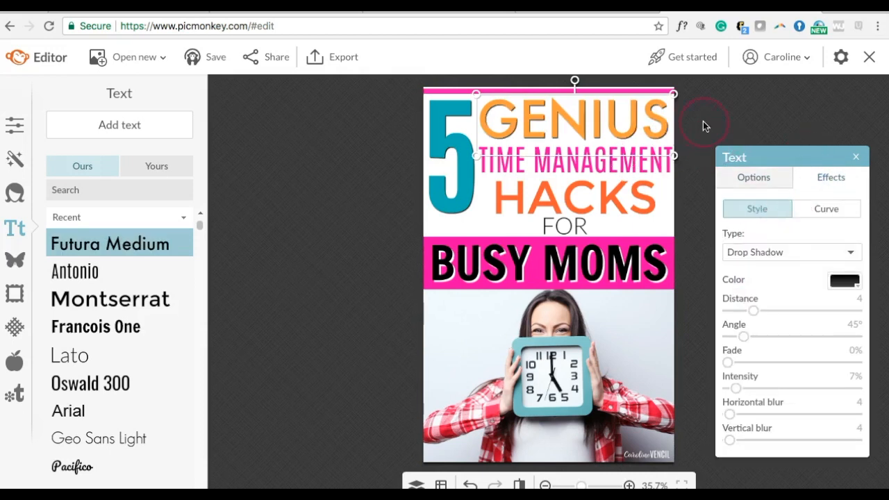
click(721, 106)
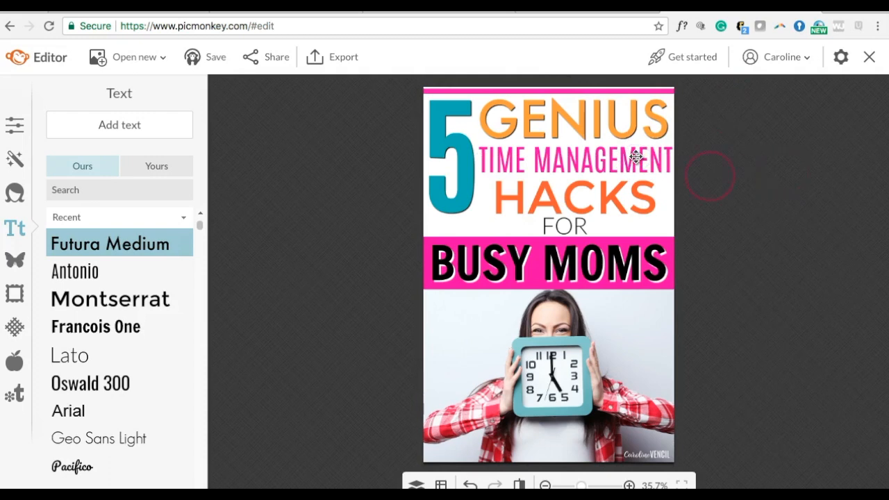
Apply a drop shadow to "TIME MANAGEMENT" and to "HACKS"
click(635, 157)
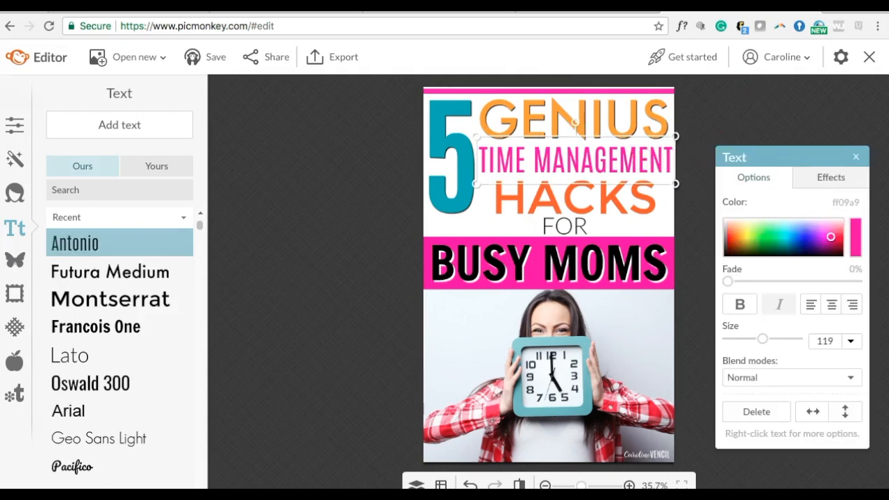
click(806, 178)
click(766, 252)
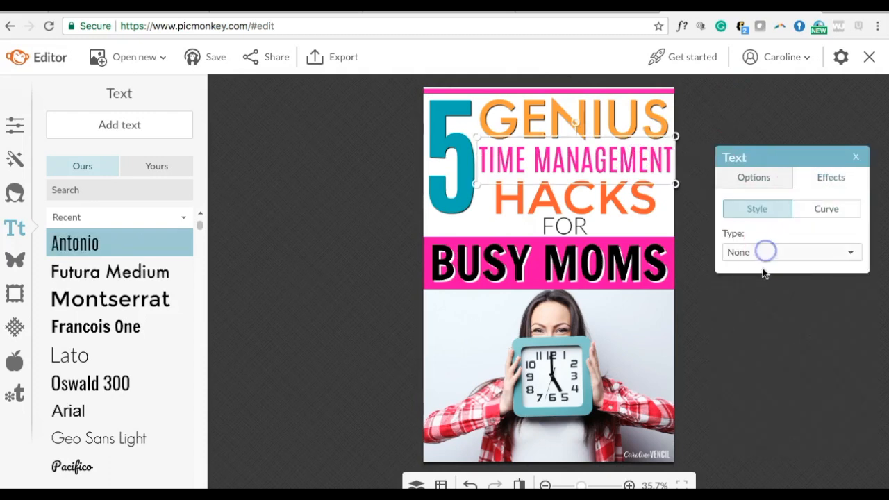
click(757, 286)
click(786, 166)
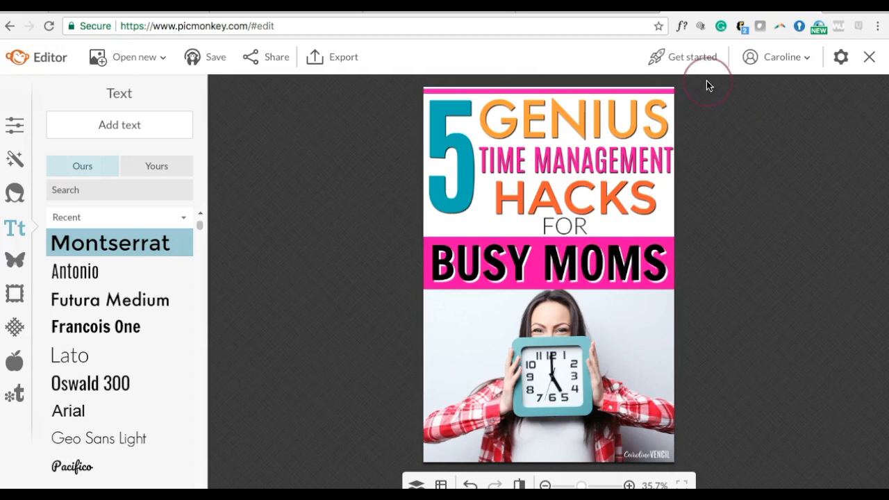
Increase the drop shadow distance of the large "5" to 7
click(445, 137)
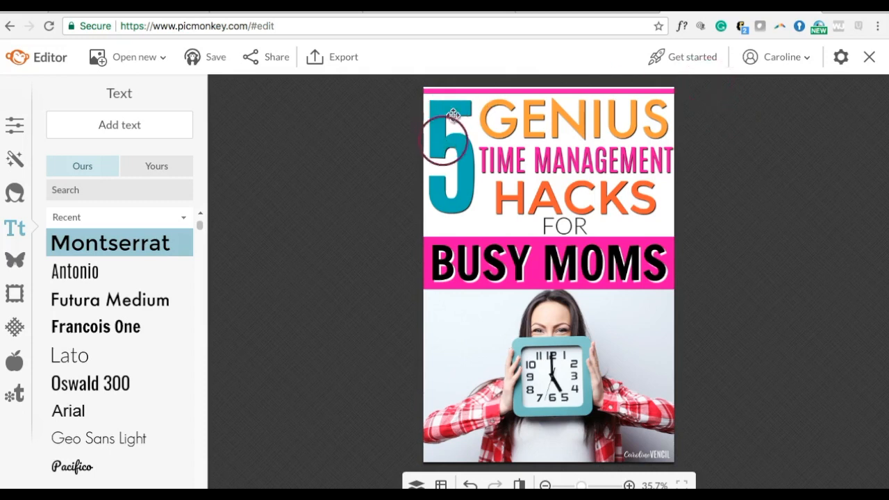
click(450, 151)
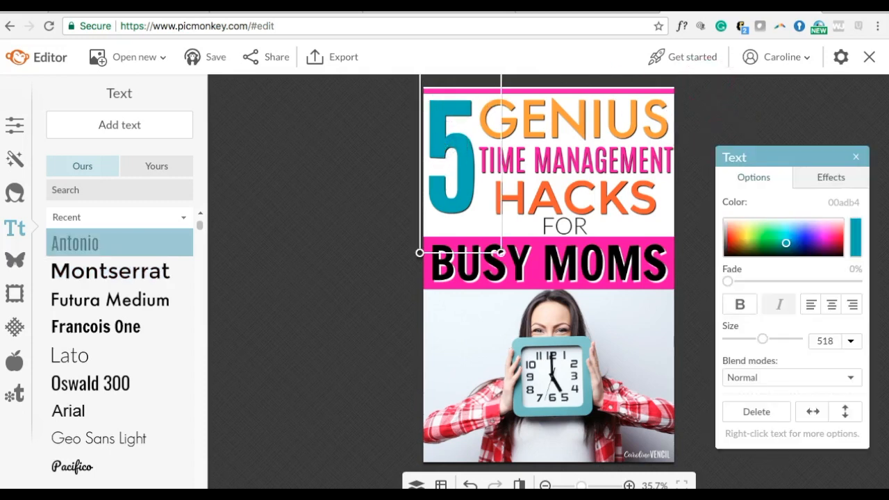
click(816, 179)
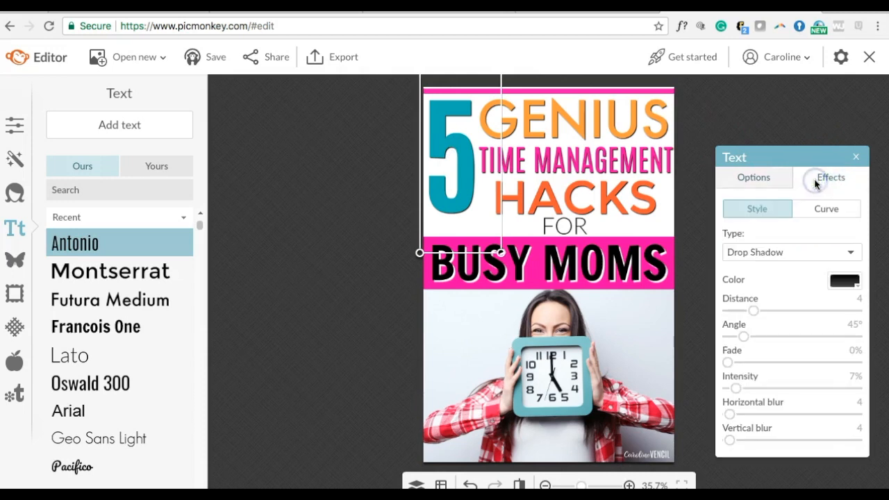
click(767, 312)
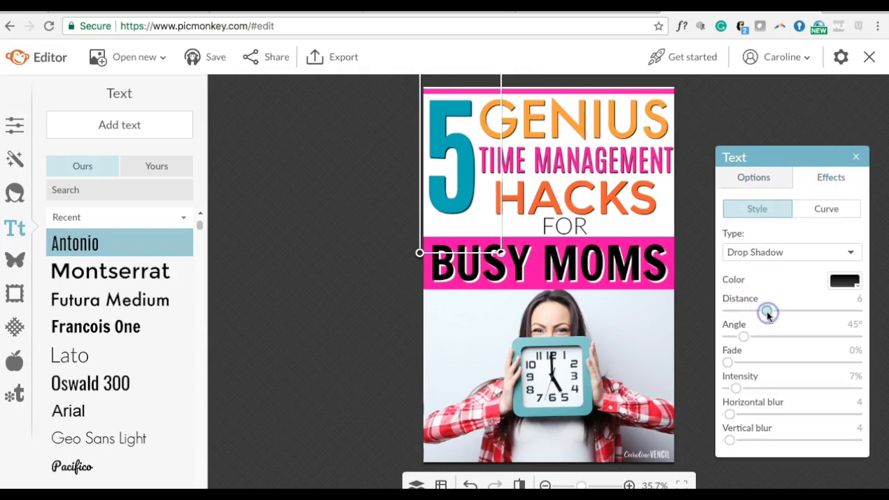
drag(767, 312, 773, 312)
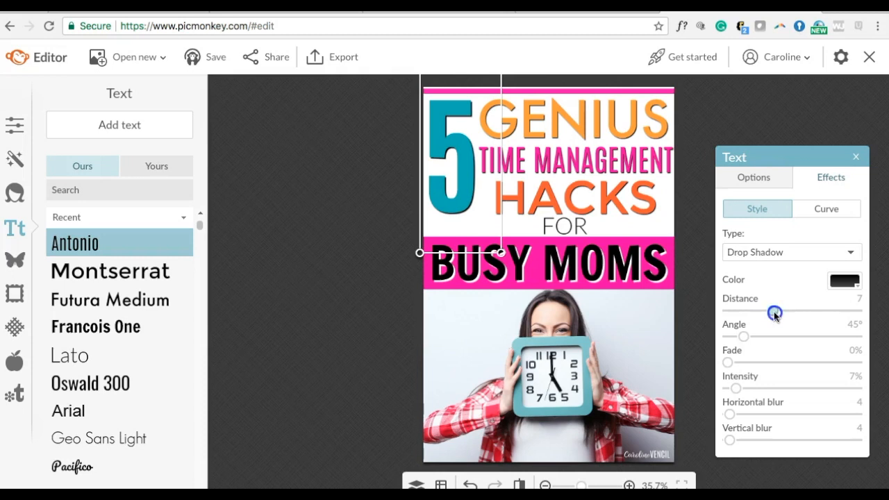
click(747, 104)
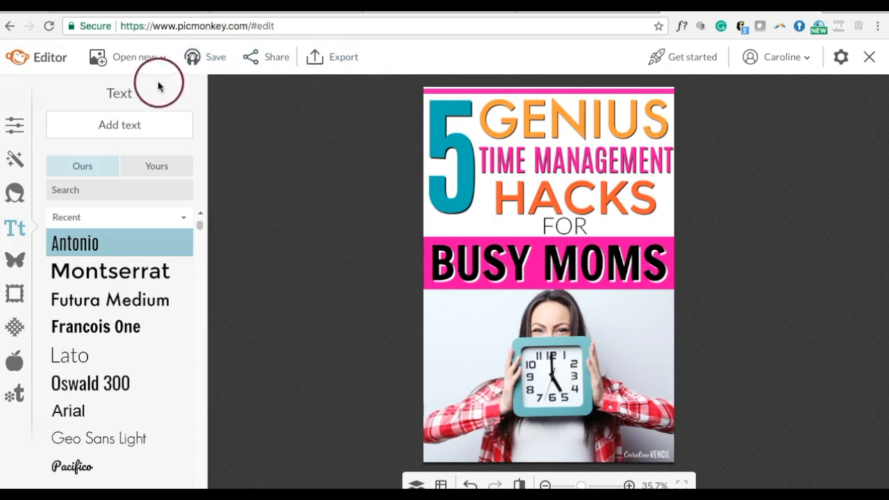
Save the design as a copy named "5 Best Time Management Hacks for Busy", keeping the original template
click(203, 63)
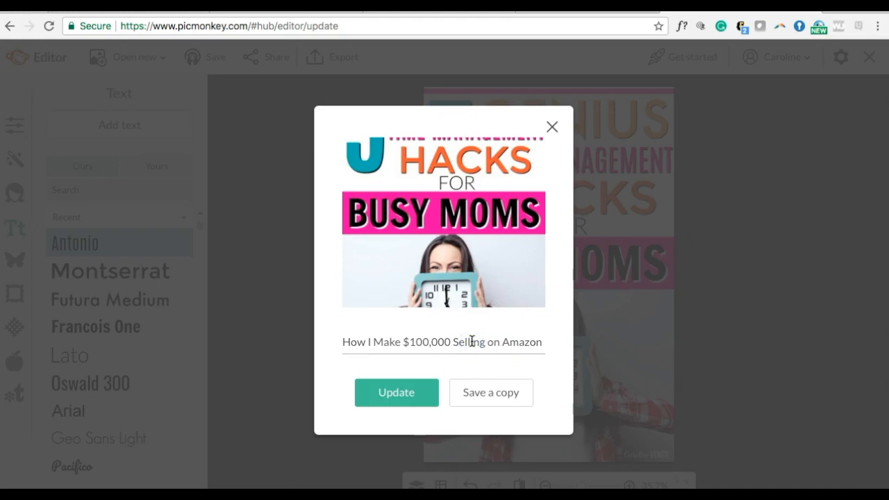
triple_click(472, 341)
key(BackSpace)
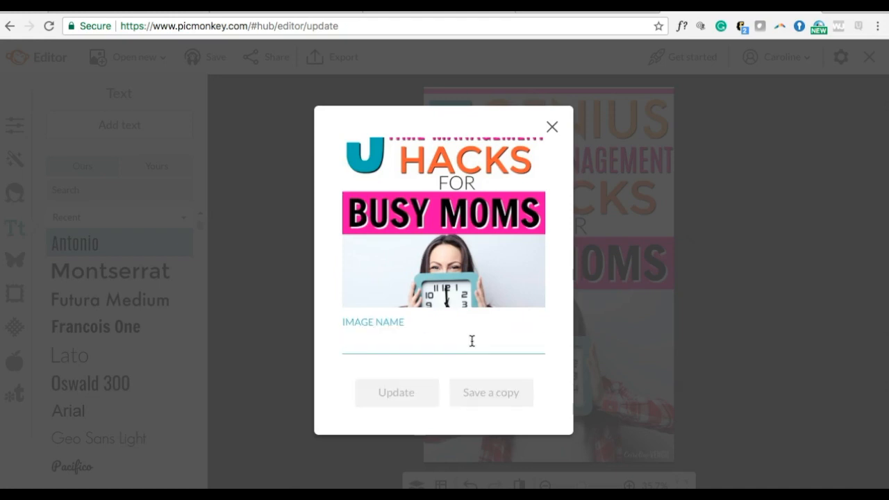
text(5 Best Time Management Hacks for Busy)
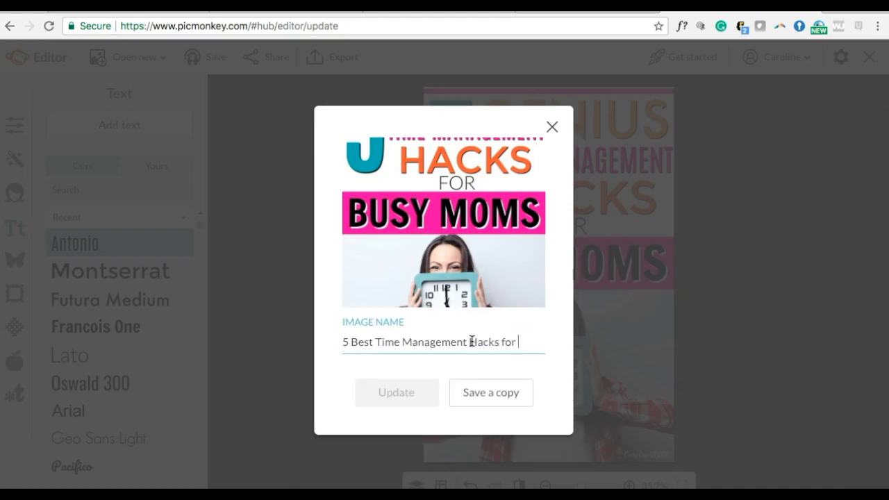
click(508, 399)
click(550, 273)
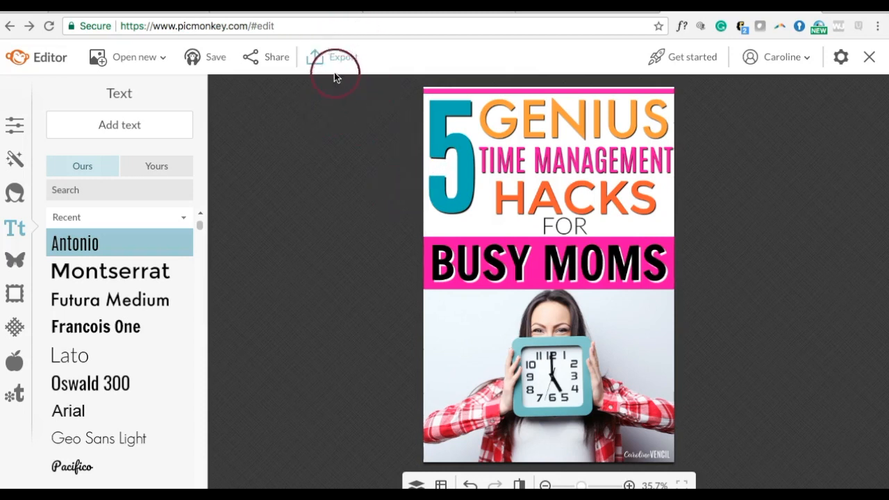
Export the pin to the computer as a 1000 x 1500 px .jpg at Pierce quality and open the save location choices
click(318, 59)
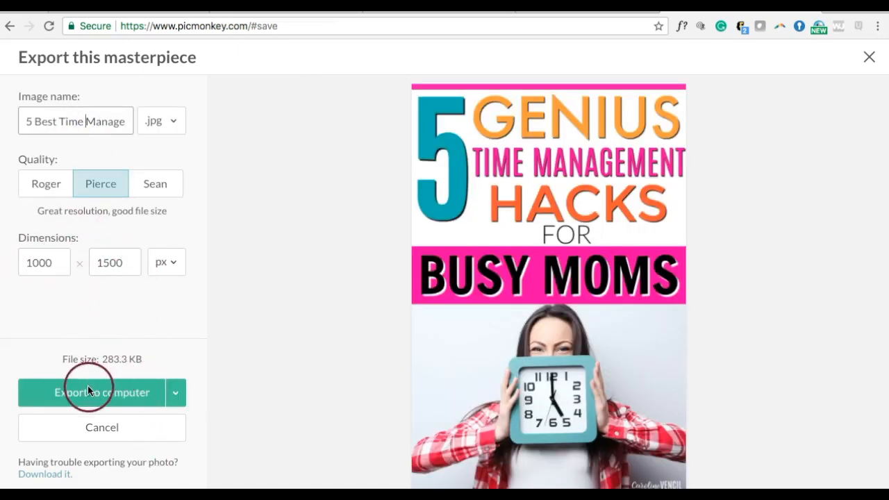
click(81, 393)
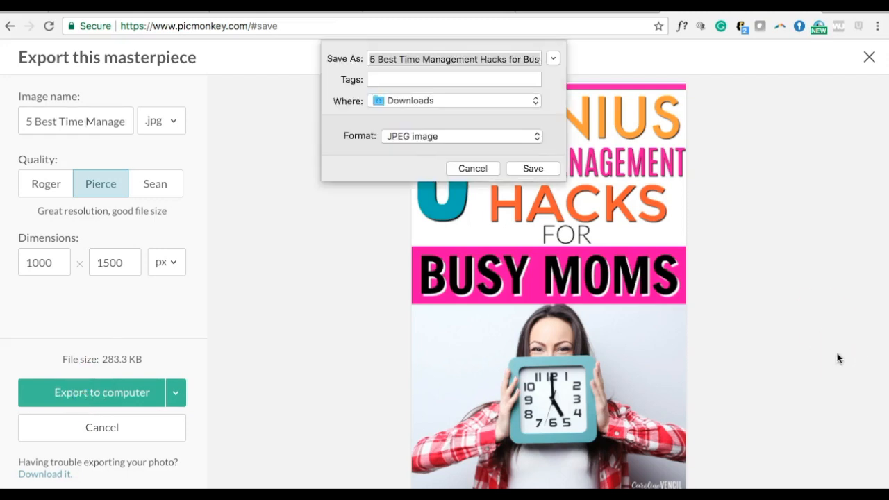
click(452, 100)
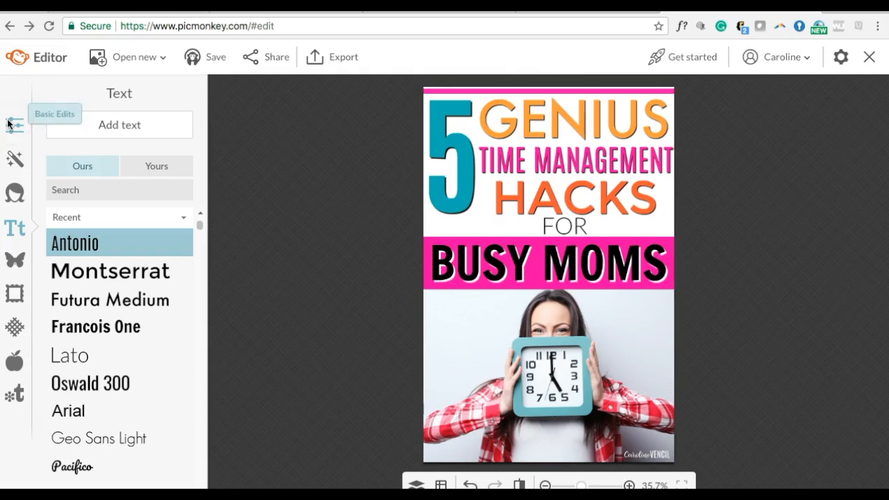
Try out fading the white title background overlay, reset its fade to 0%, and select the clock photo briefly
click(429, 168)
click(428, 168)
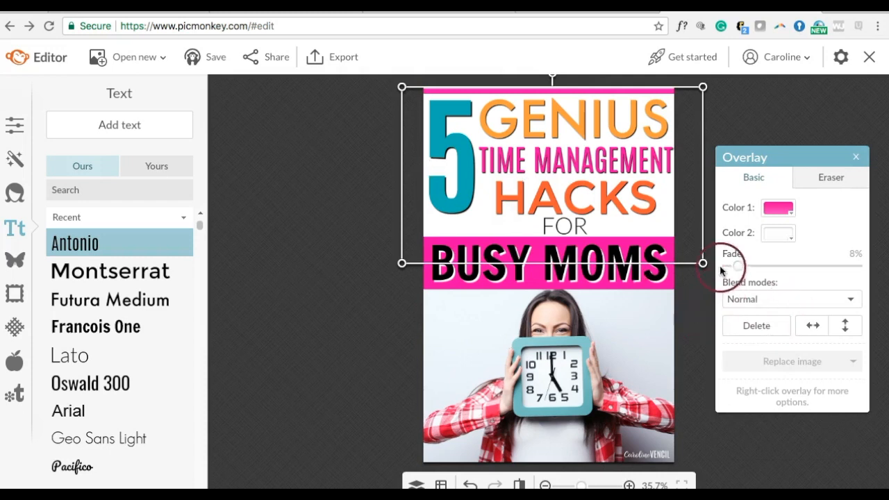
drag(798, 266, 715, 271)
click(601, 365)
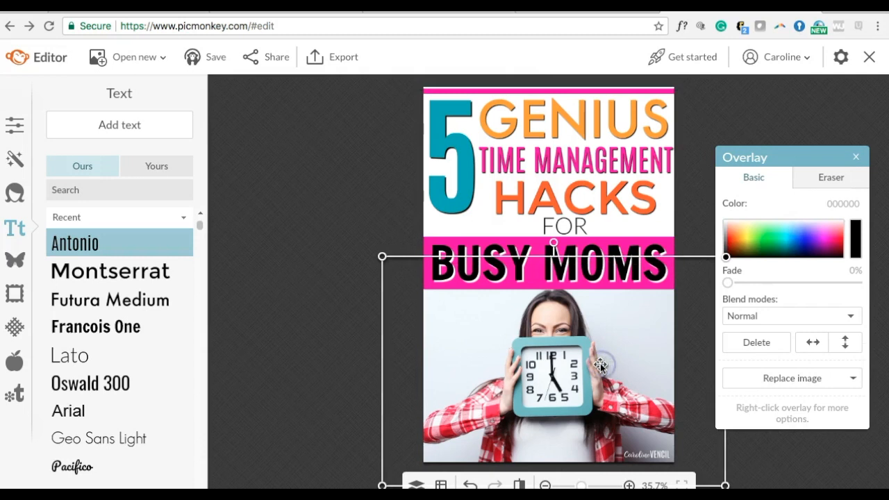
click(323, 192)
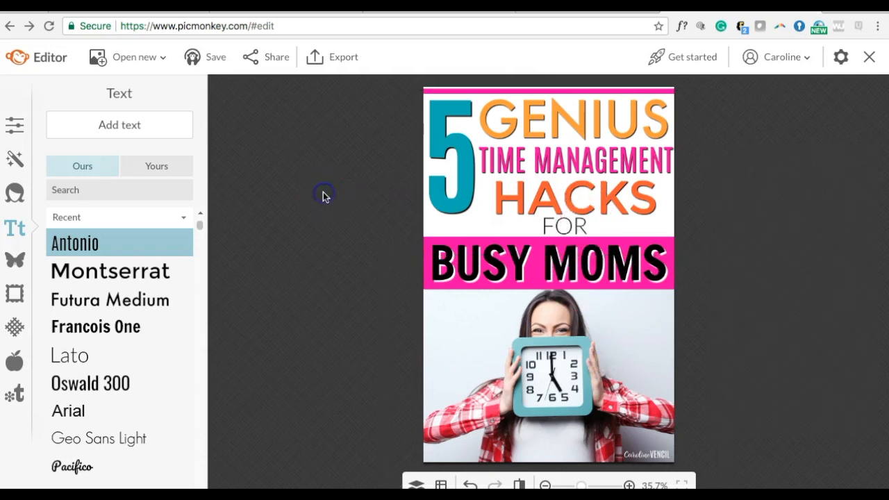
click(632, 64)
click(424, 219)
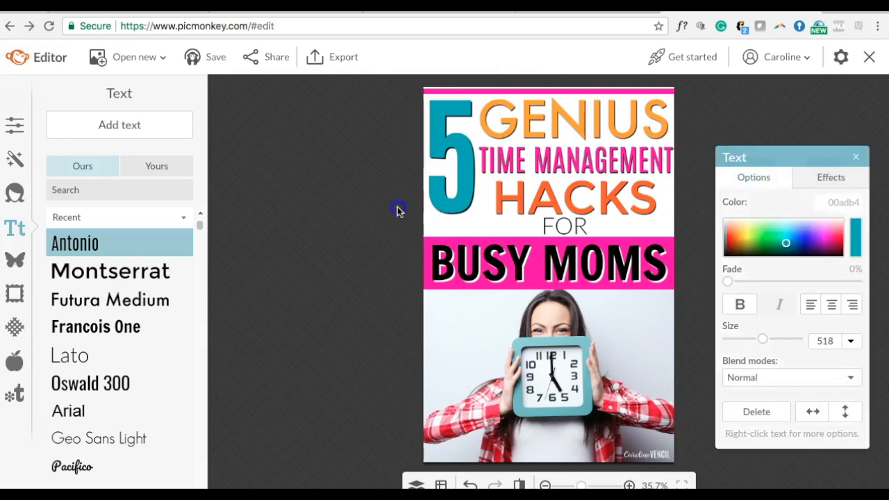
click(410, 209)
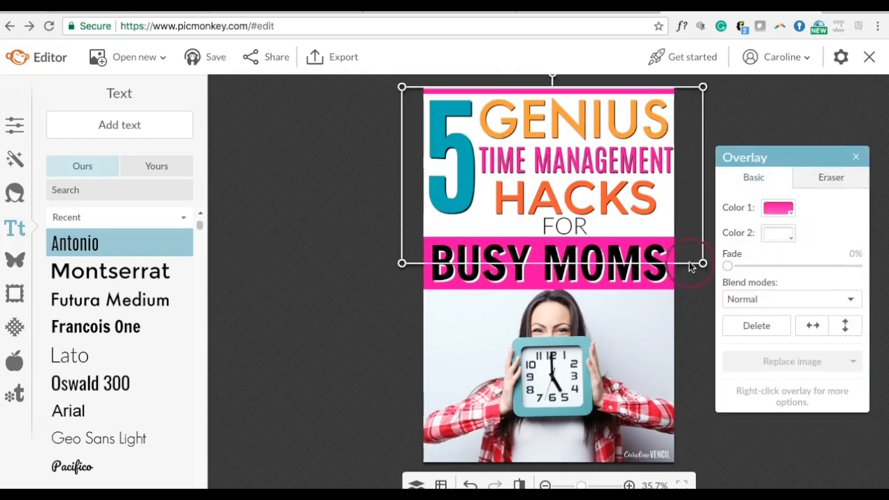
click(784, 233)
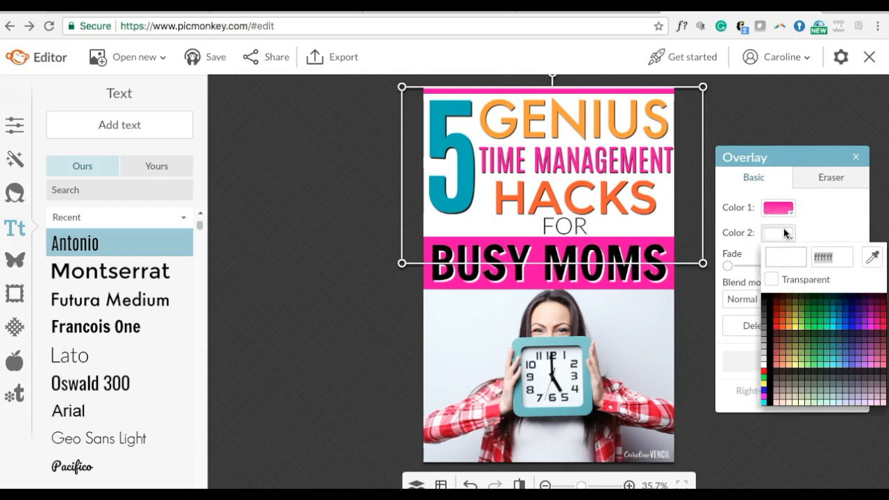
click(787, 120)
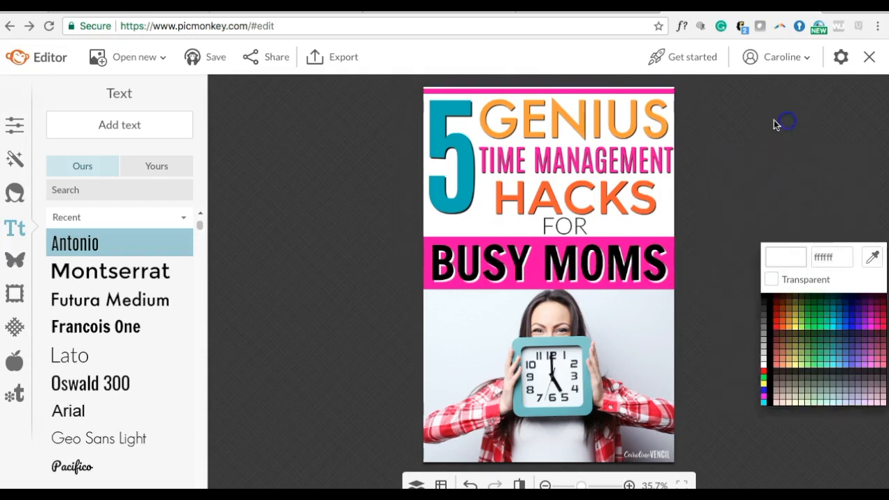
click(582, 157)
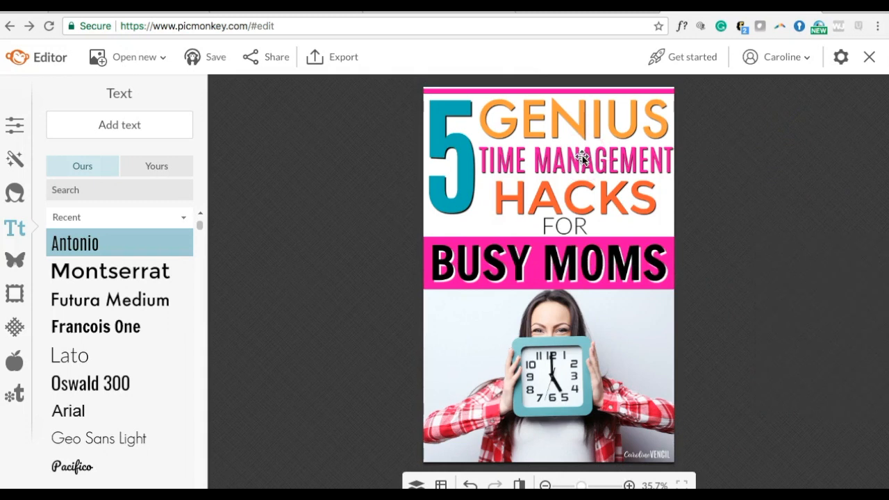
Crop the pin to a 1000 x 1000 px square covering the full width from its upper edge
click(13, 125)
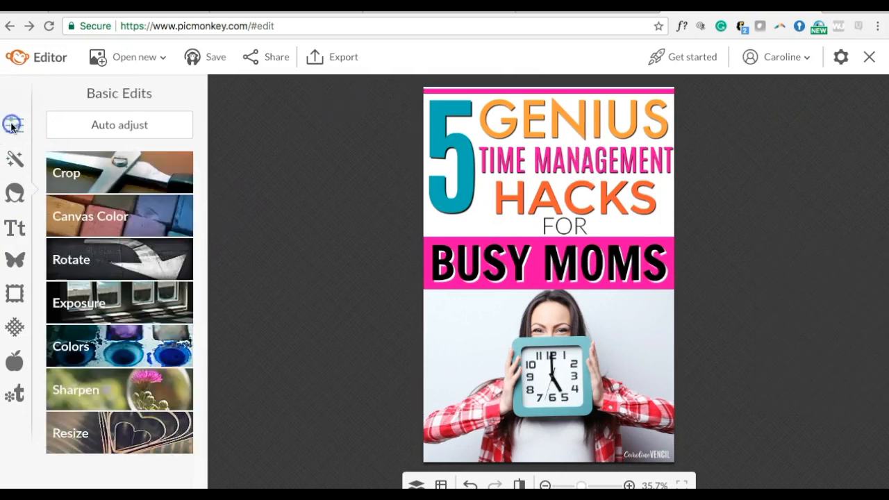
click(86, 172)
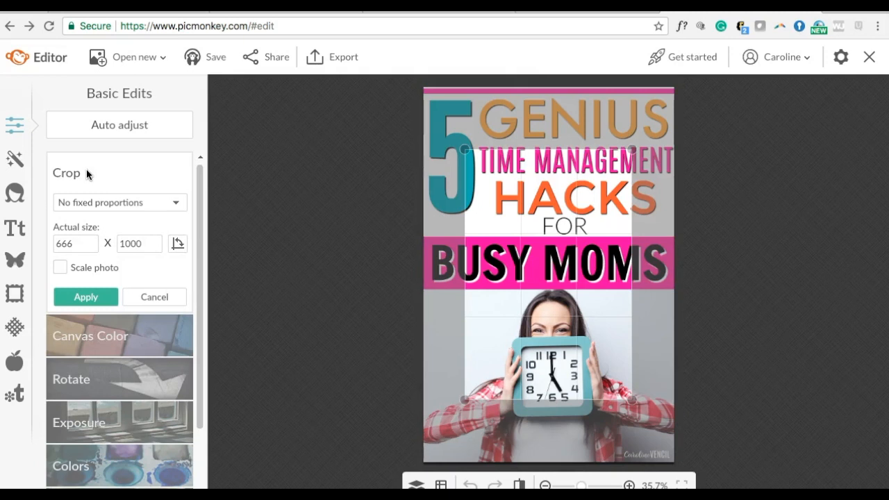
click(96, 204)
click(94, 252)
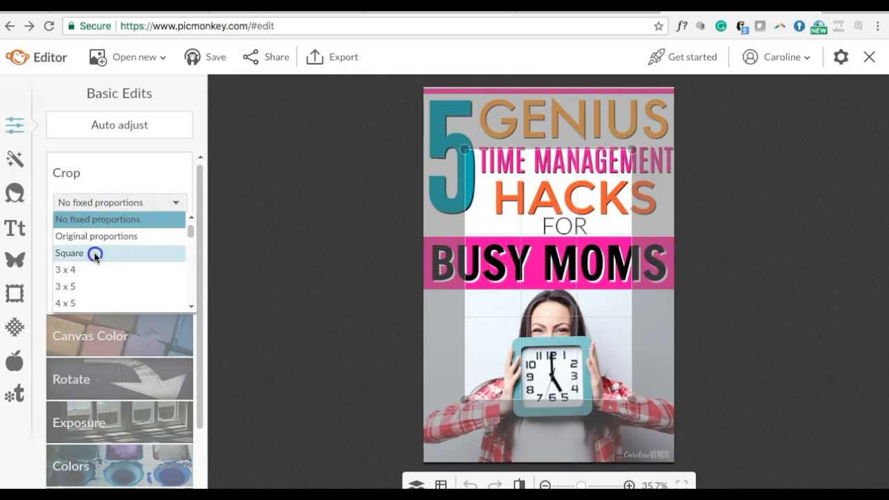
drag(536, 191, 510, 114)
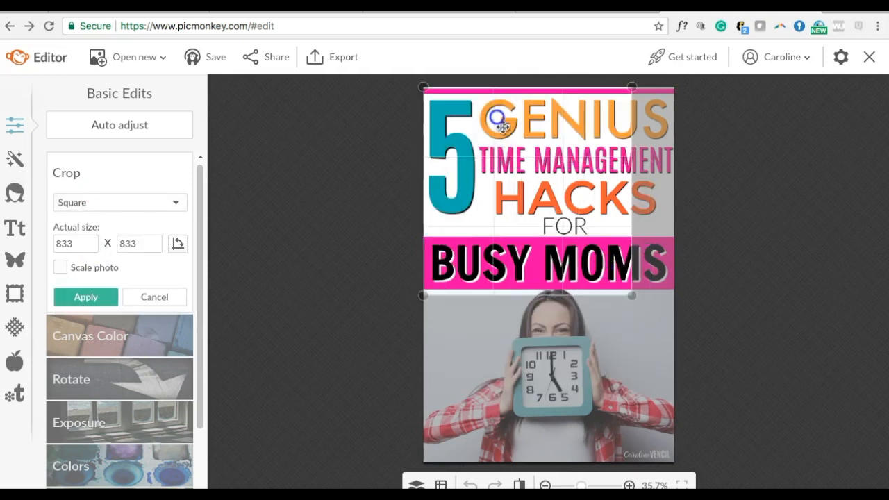
drag(642, 288, 684, 330)
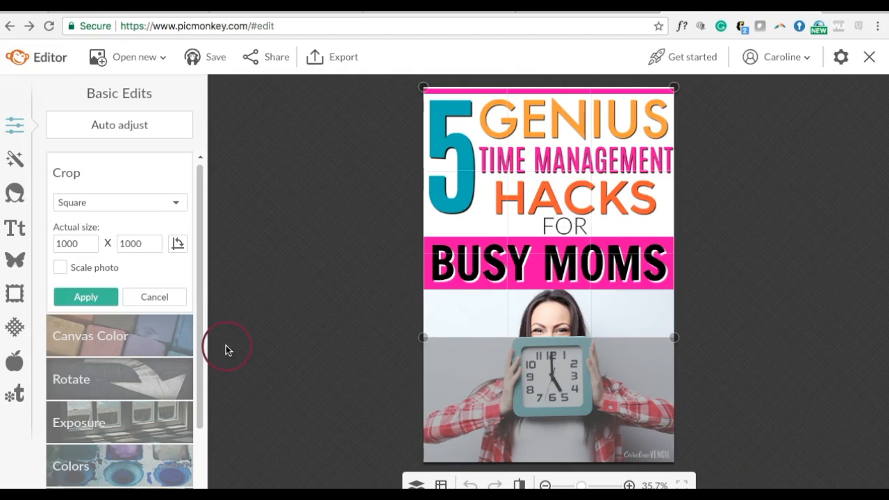
drag(572, 117, 572, 122)
click(100, 298)
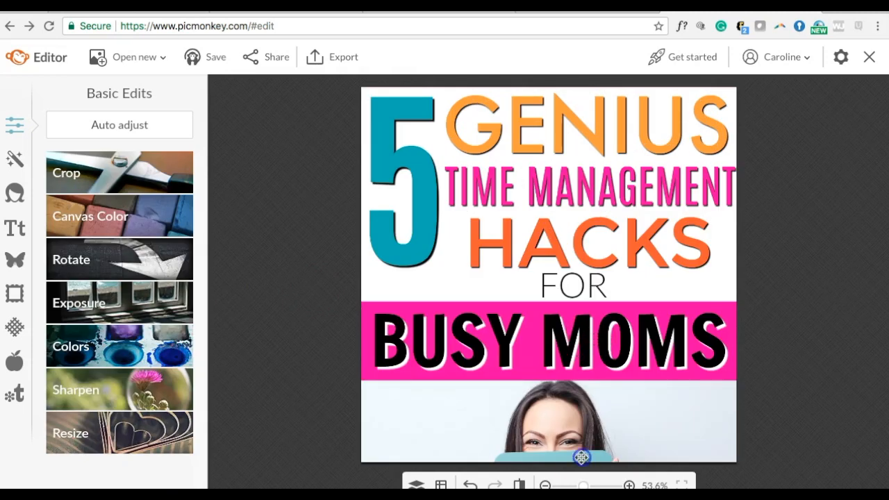
Move the clock photo up so the clock shows in the area below the pink "BUSY MOMS" band
click(568, 375)
click(568, 375)
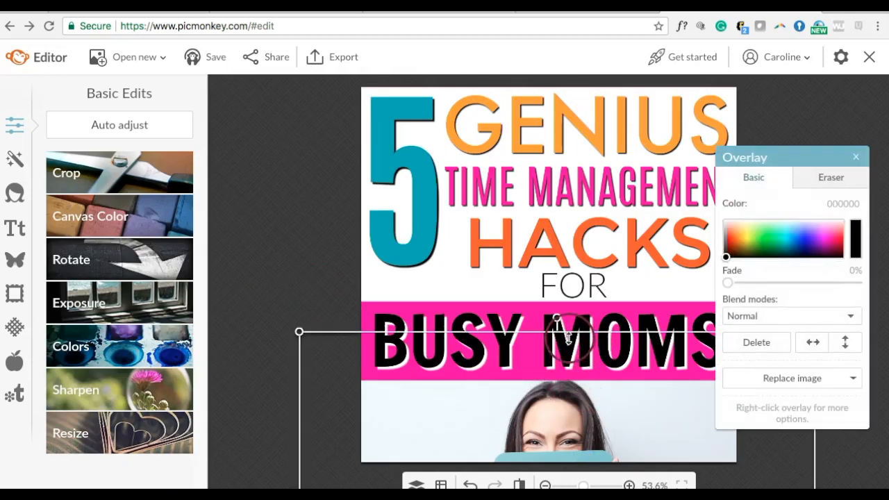
drag(568, 337, 568, 397)
drag(484, 453, 488, 346)
drag(492, 433, 481, 410)
click(317, 323)
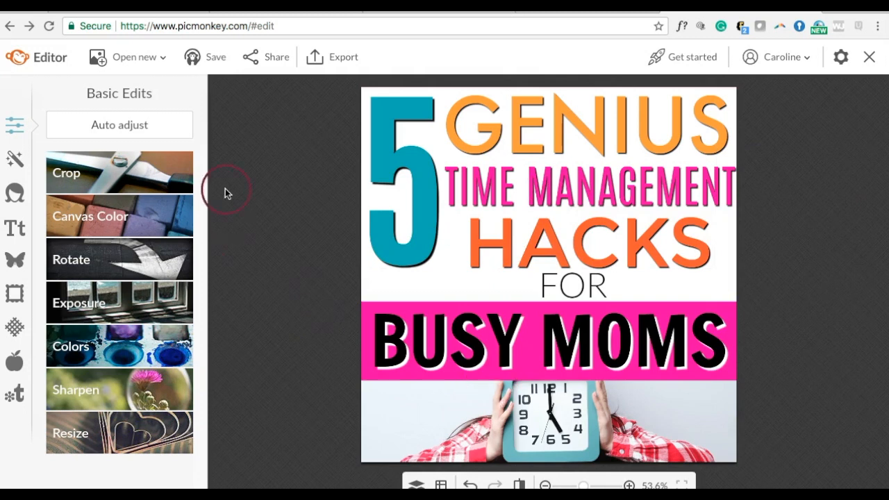
Export the square version to the computer as a 1000 x 1000 px .jpg at Pierce quality, adding "sq" to the end of its name
click(349, 62)
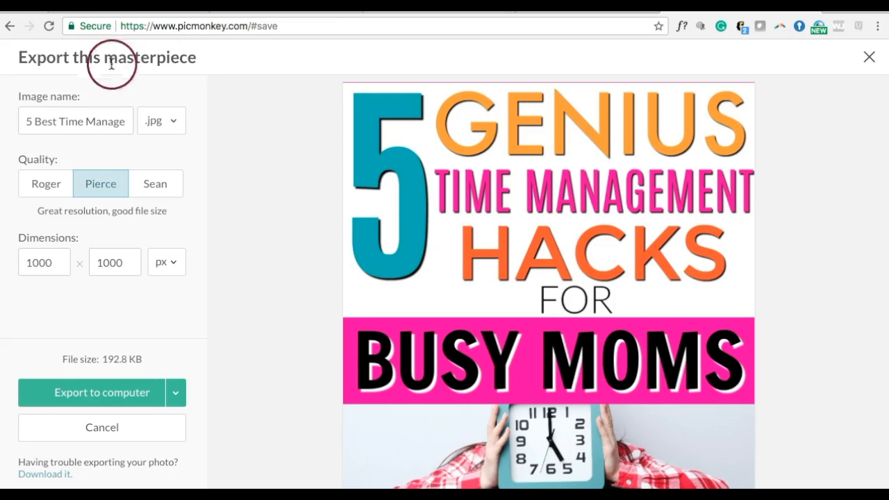
click(106, 116)
scroll(106, 116, right, 3)
click(120, 129)
text(sq)
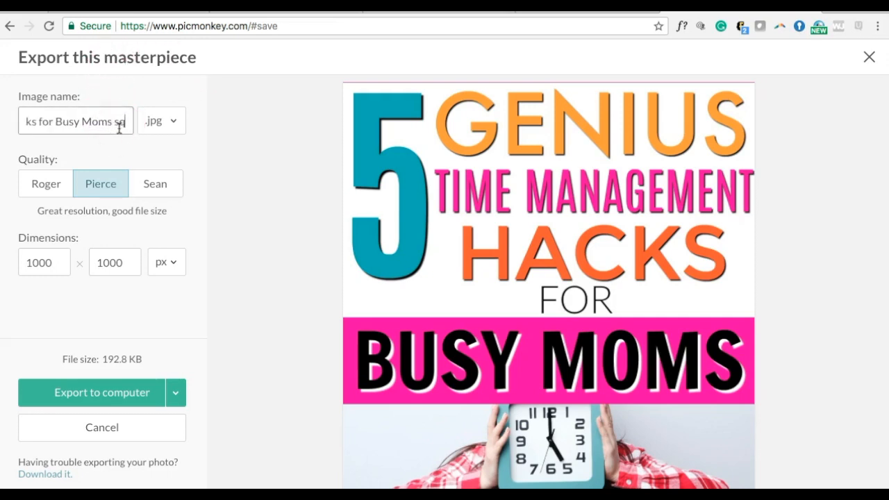
click(99, 389)
click(538, 167)
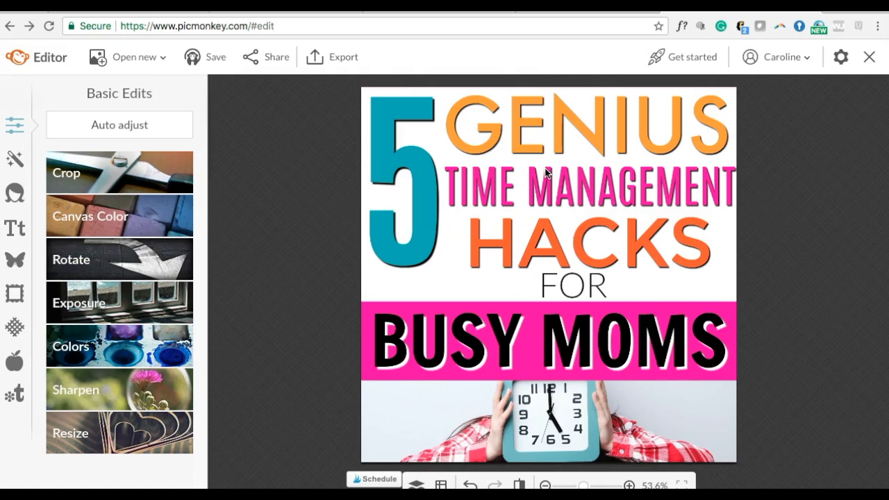
Undo the square crop and photo move to restore the tall pin, and recolor "GENIUS" dark blue (00418e)
click(471, 485)
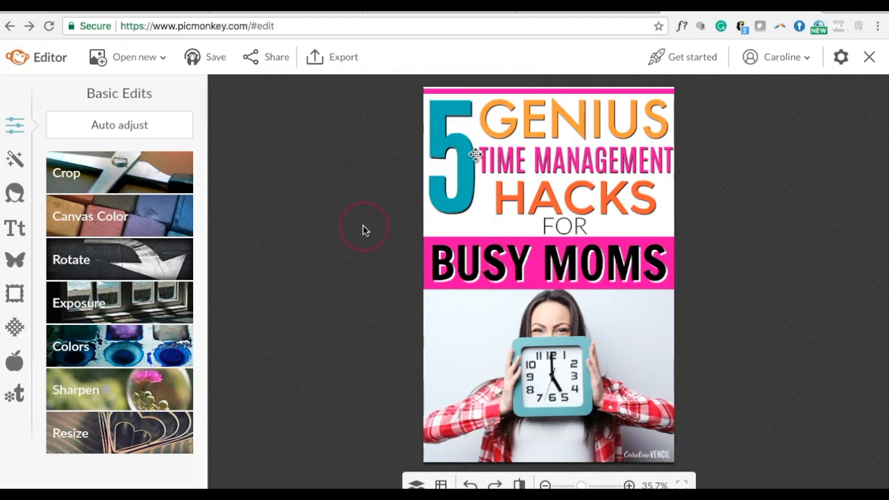
click(539, 120)
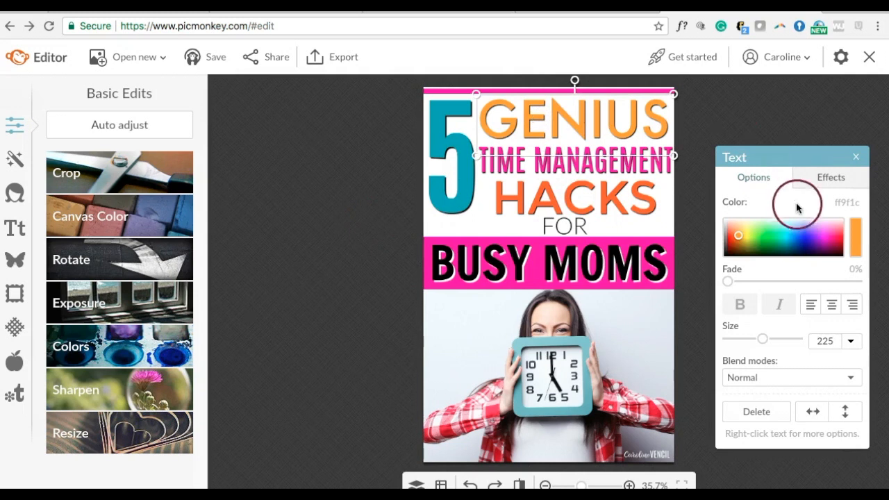
click(796, 247)
click(796, 246)
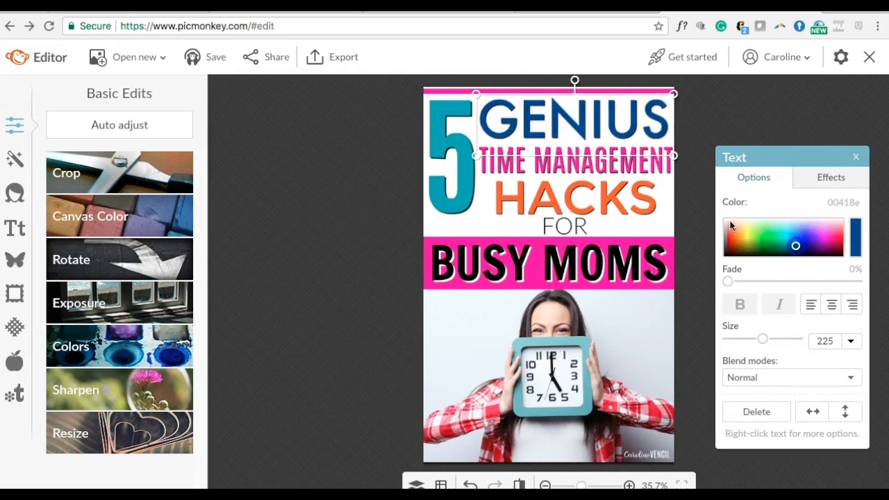
Recolor the "TIME MANAGEMENT" text green and the "HACKS" text purple (c609ff)
click(623, 174)
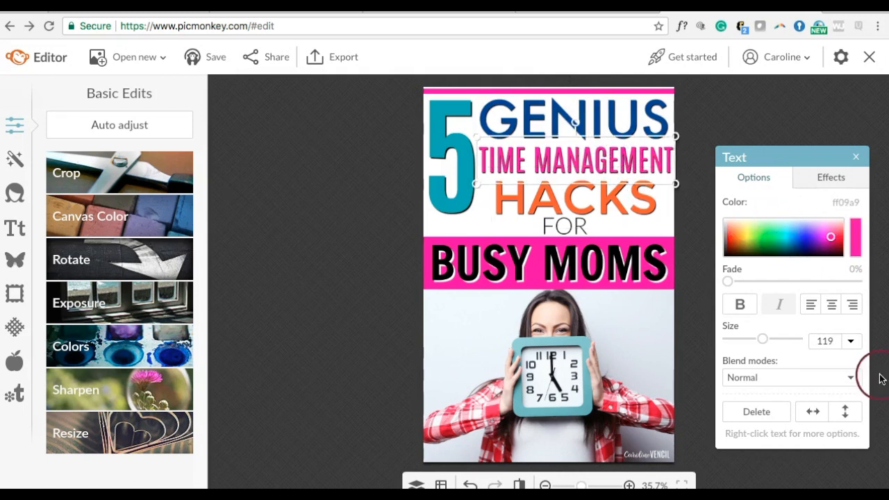
drag(783, 244, 772, 242)
click(630, 198)
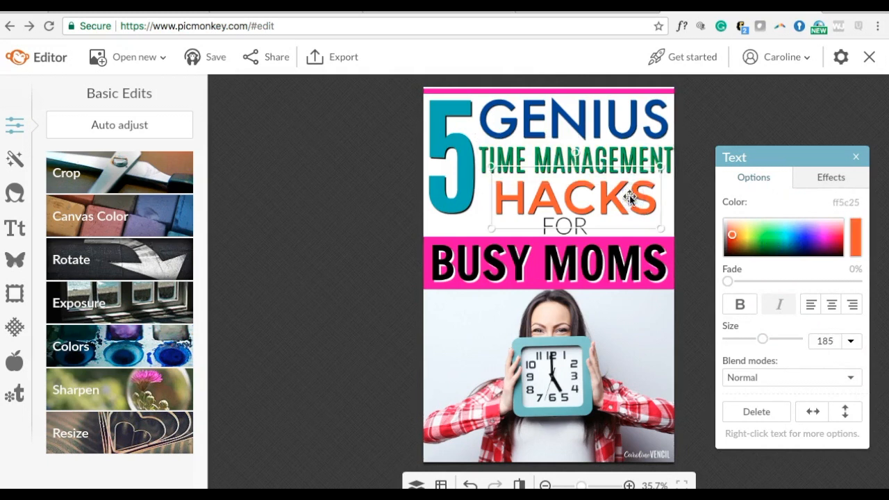
drag(817, 247, 820, 237)
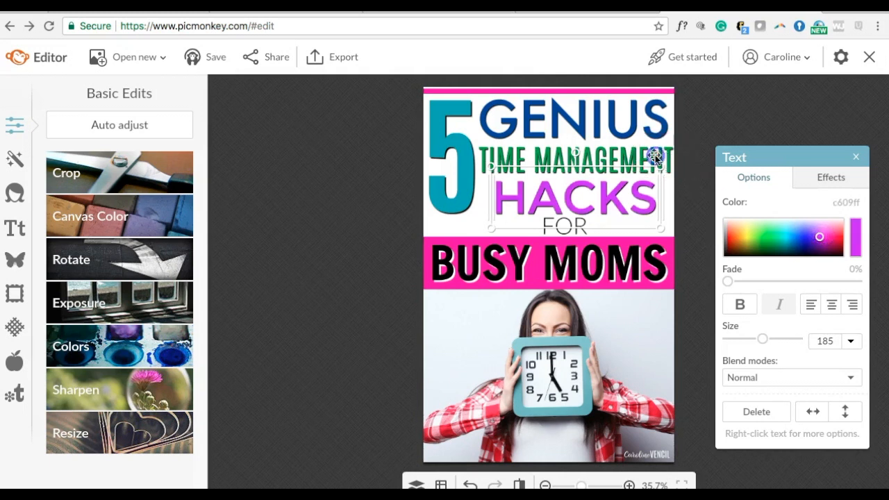
Change the "TIME MANAGEMENT" text color to a bright turquoise blue (00c2d9)
click(655, 157)
click(758, 232)
mouse_move(760, 234)
mouse_down()
mouse_move(803, 232)
mouse_move(784, 250)
mouse_move(787, 239)
mouse_up()
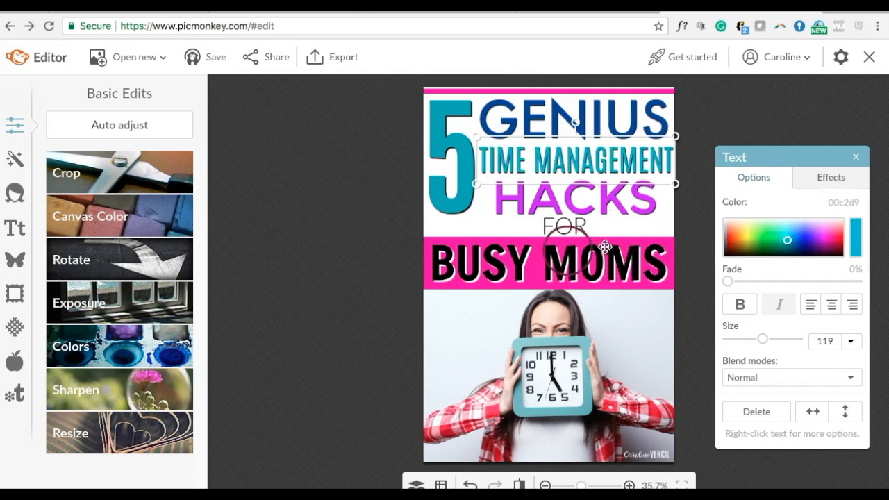
Set Color 2 of the pink band behind "BUSY MOMS" to dark navy blue
click(562, 257)
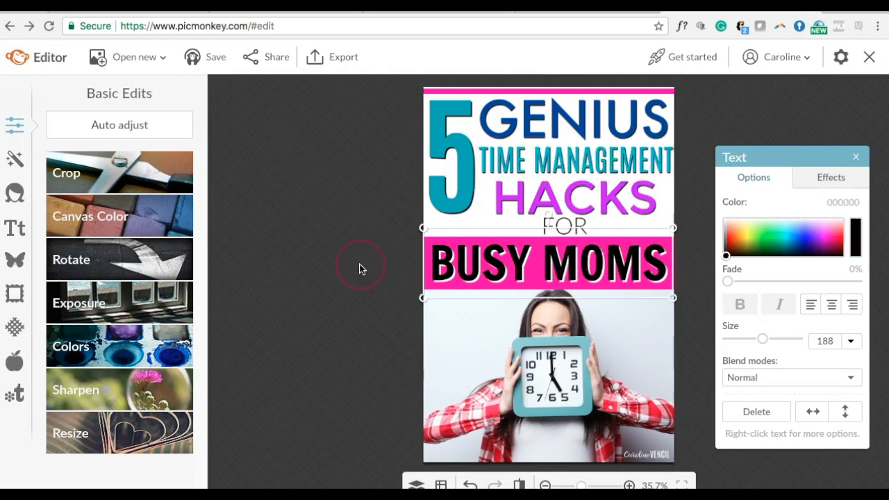
click(407, 258)
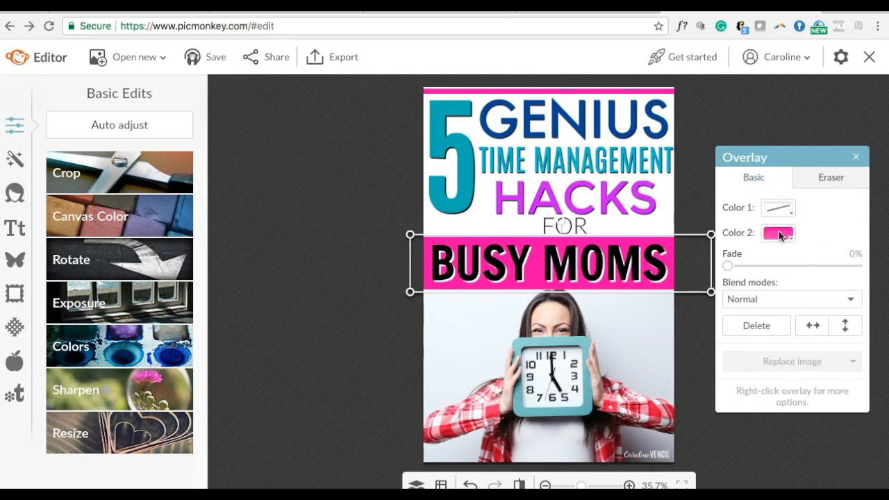
click(779, 232)
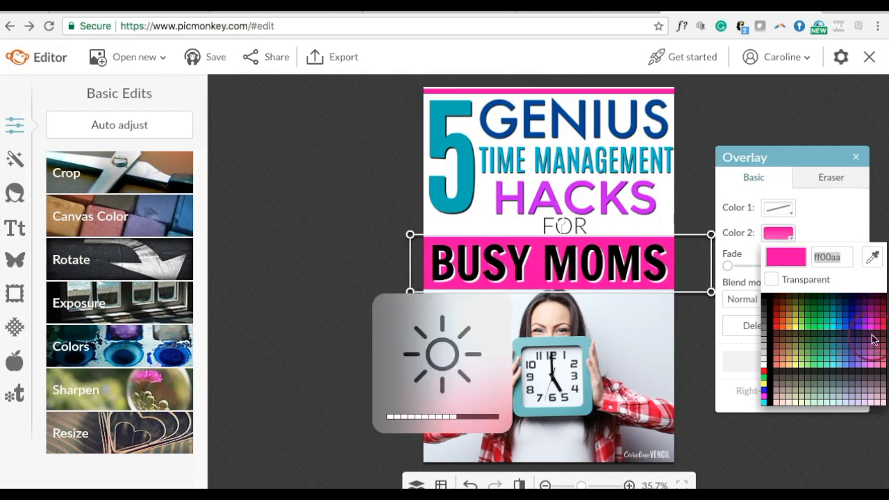
click(853, 301)
click(260, 265)
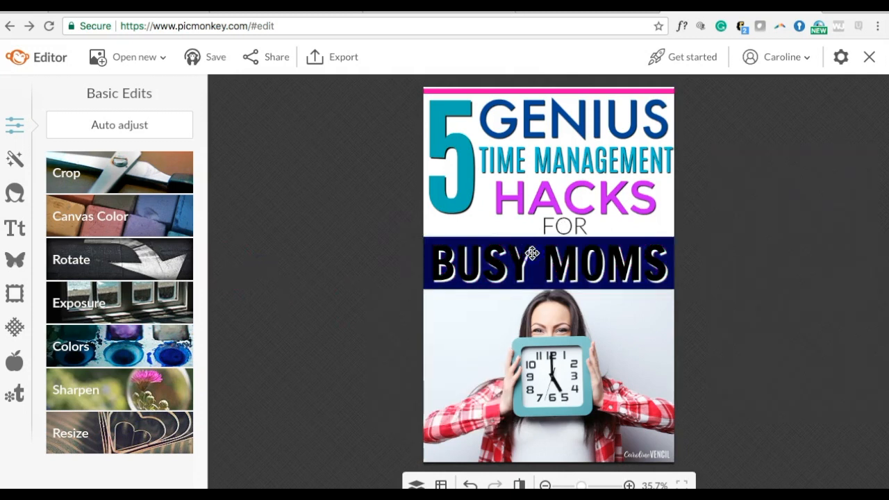
Make the "BUSY MOMS" text white (ffffff) and set its effect type to None to remove the drop shadow
click(532, 254)
drag(726, 250, 727, 208)
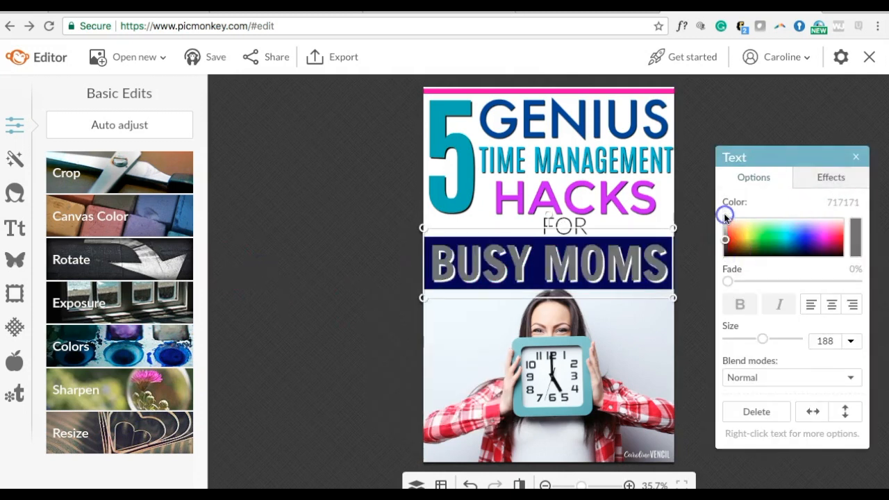
click(830, 177)
click(791, 252)
click(802, 267)
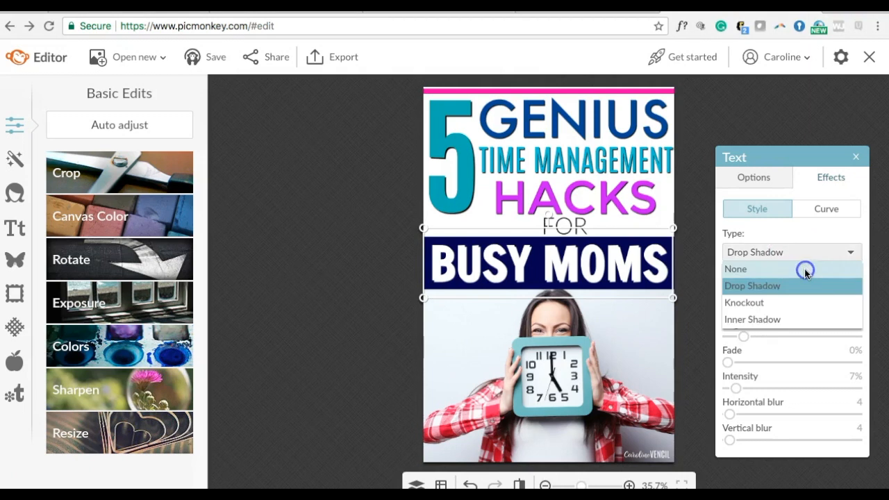
click(787, 110)
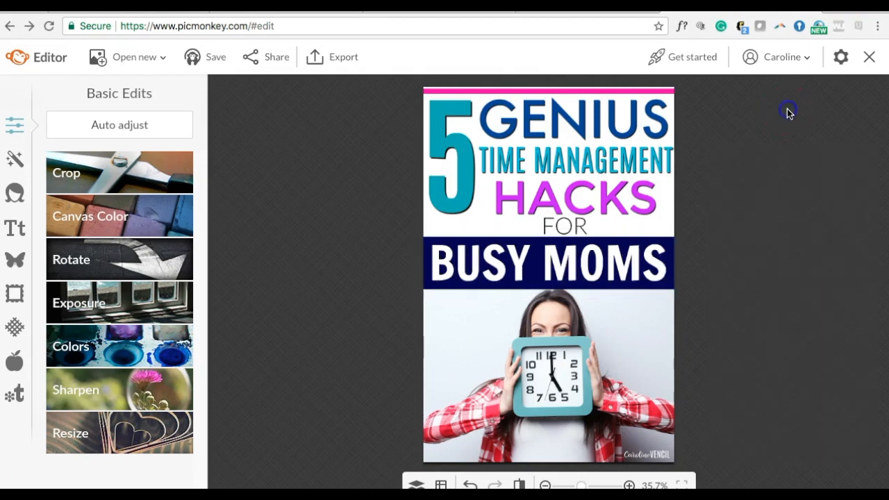
Recolor the large "5" purple and center-align the "BUSY MOMS" text
click(475, 171)
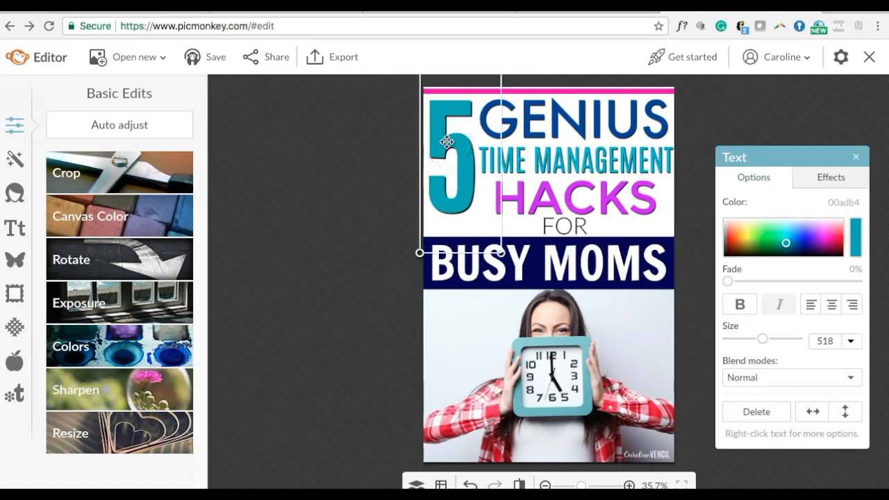
click(827, 235)
drag(827, 234, 815, 241)
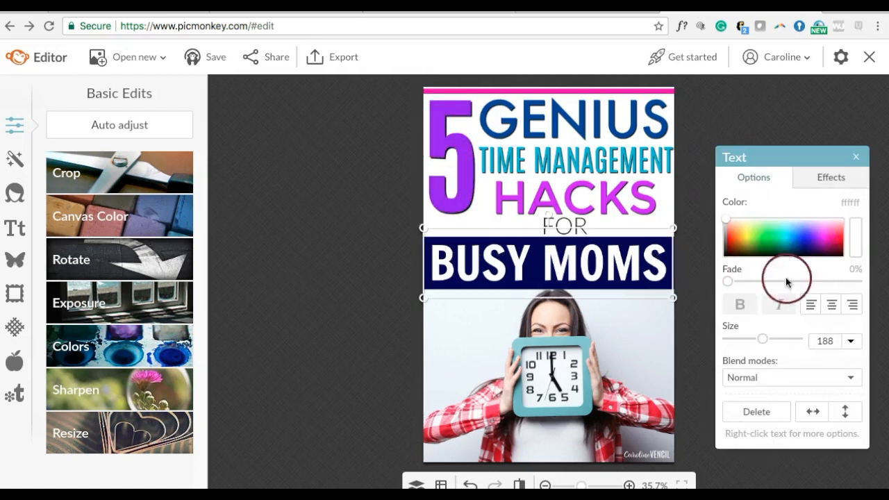
click(833, 310)
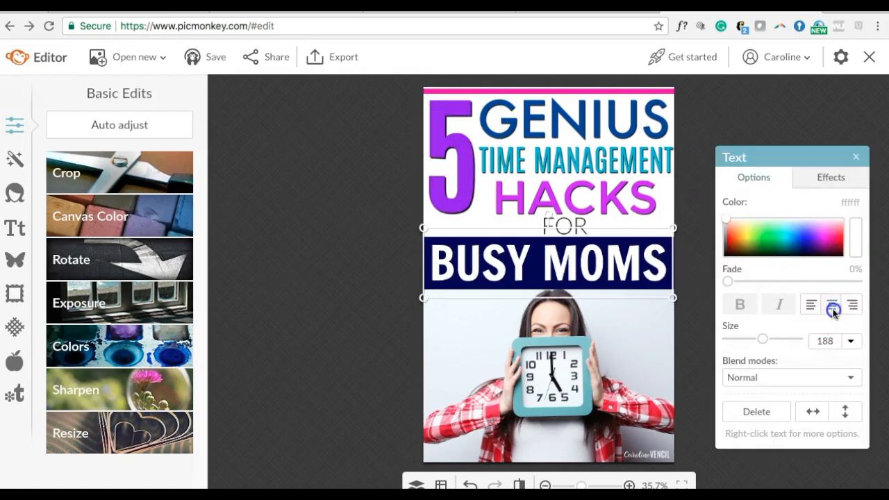